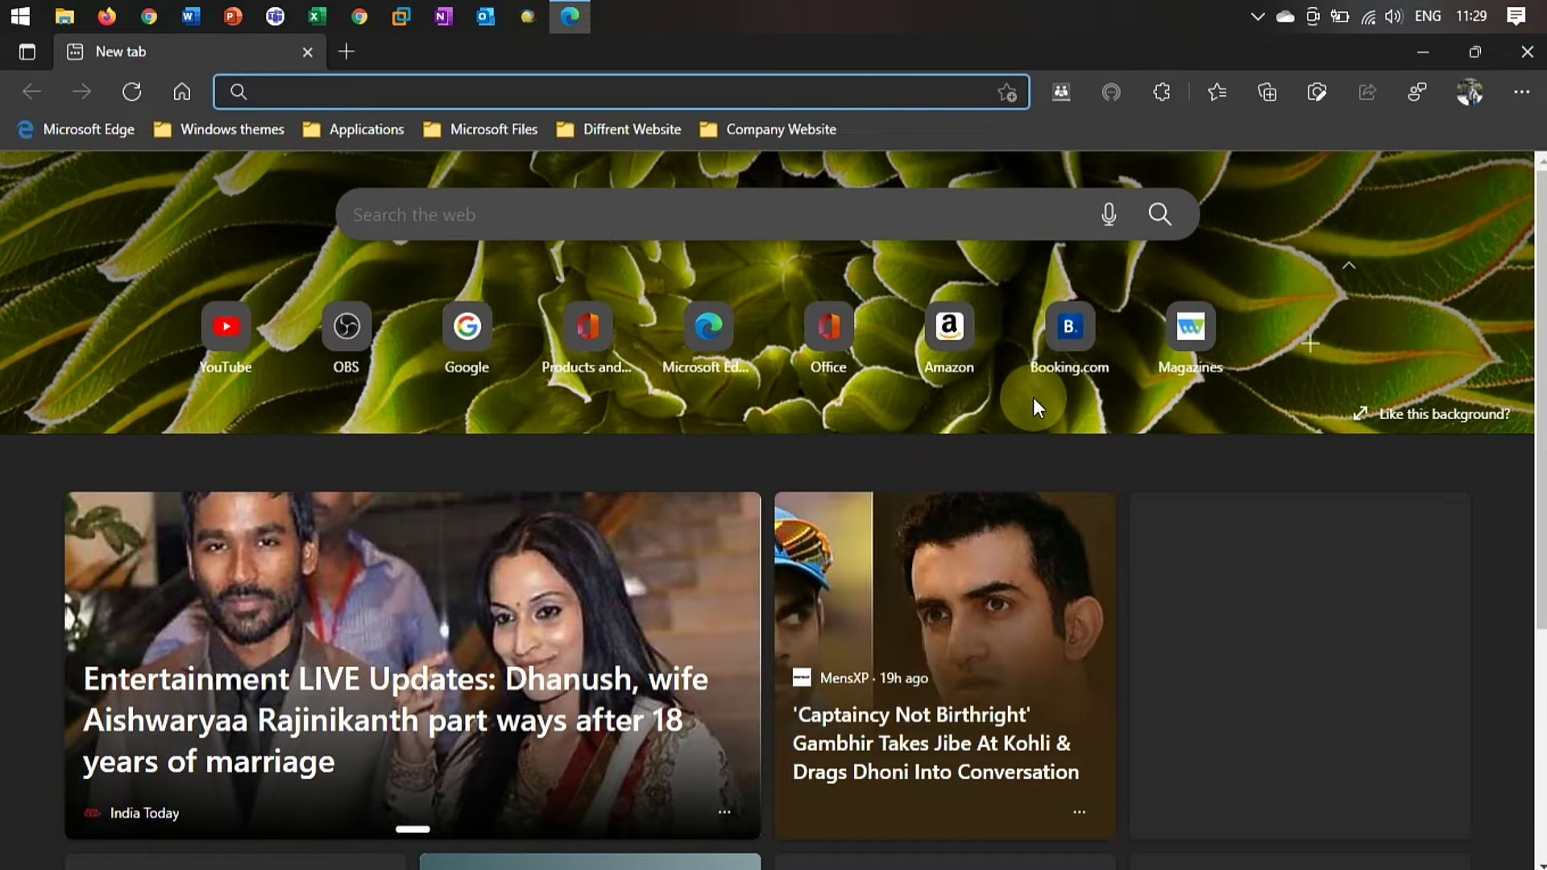
Open win10widgets.com and download the combined Win10 Widgets + Rainmeter 4.0 installer.
{"action": "type", "text": "win10widgets.com"}
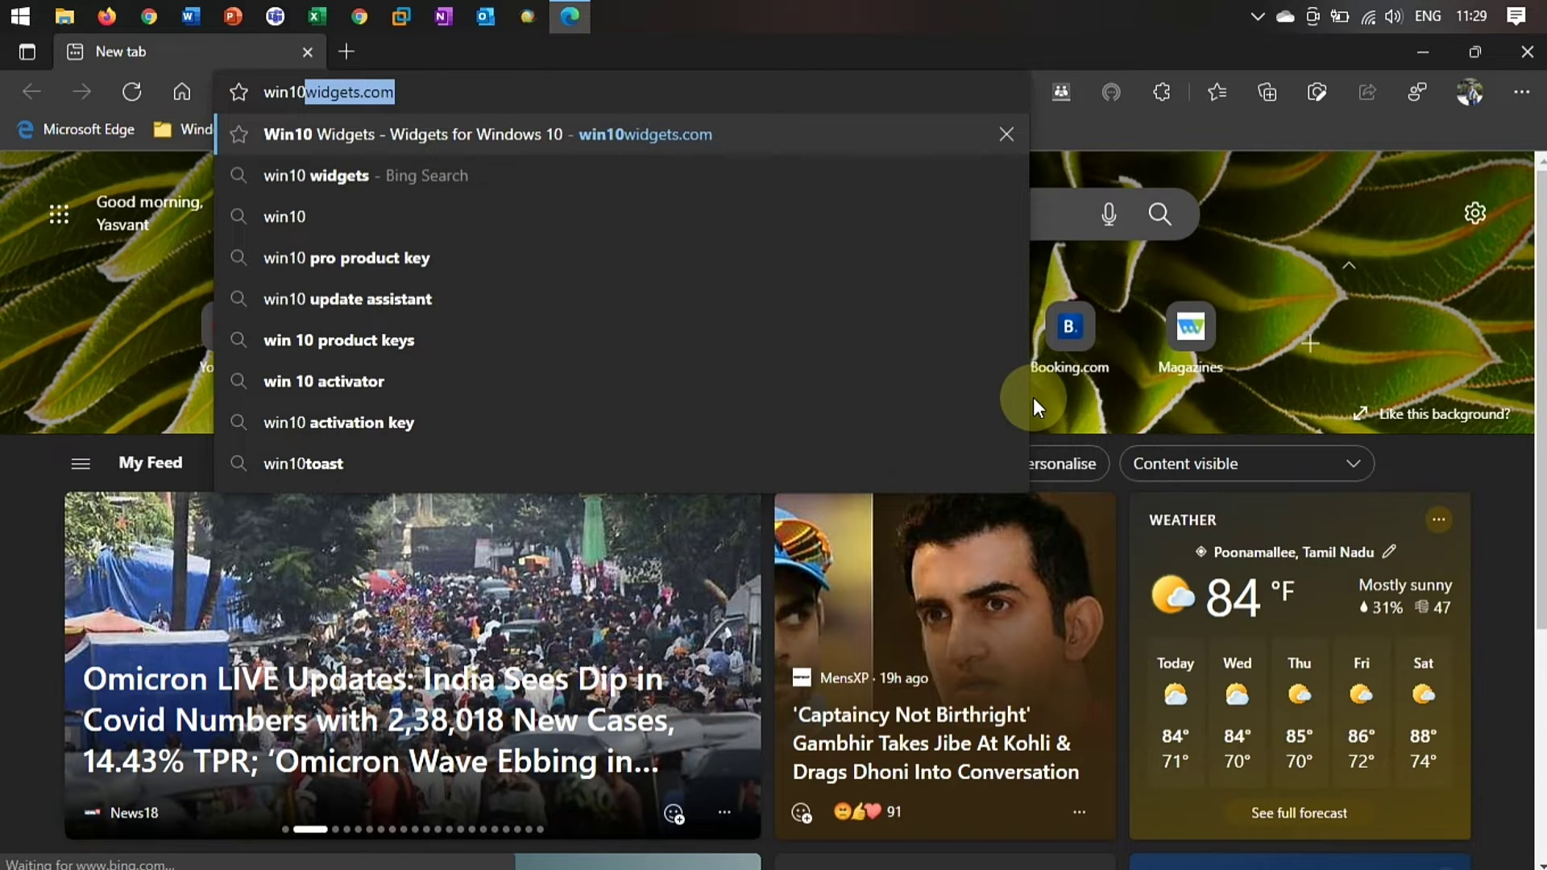
{"action": "key", "text": "Return"}
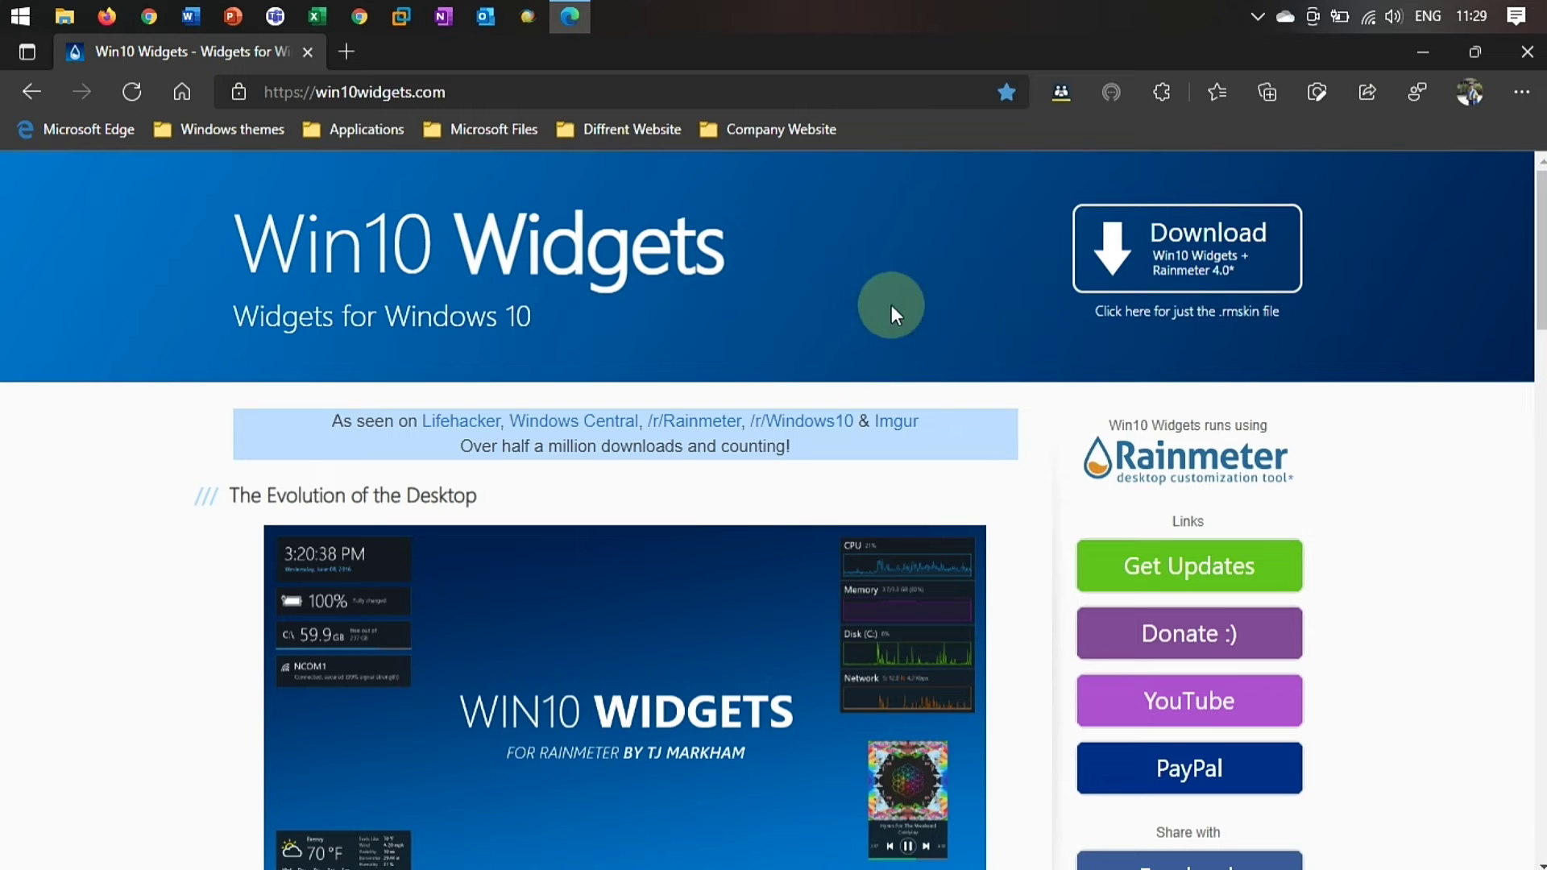
{"action": "left_click", "coordinate": [1173, 245]}
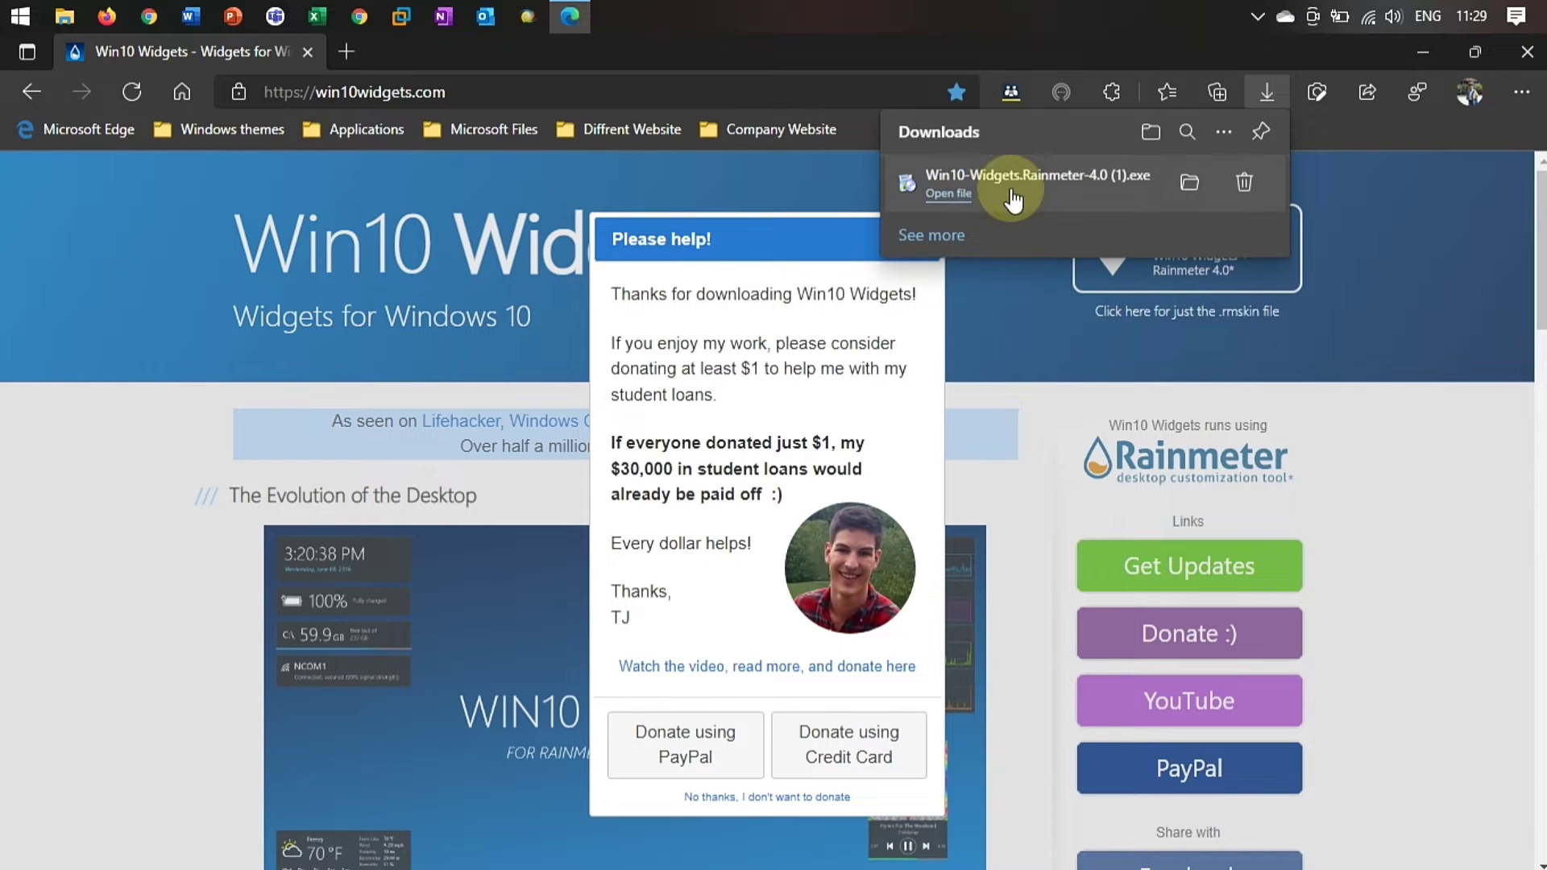
Run the downloaded installer and complete a standard 64-bit Rainmeter installation in C:\Program Files\Rainmeter, with launch on startup and Run Rainmeter enabled.
{"action": "left_click", "coordinate": [959, 197]}
{"action": "left_click", "coordinate": [1429, 55]}
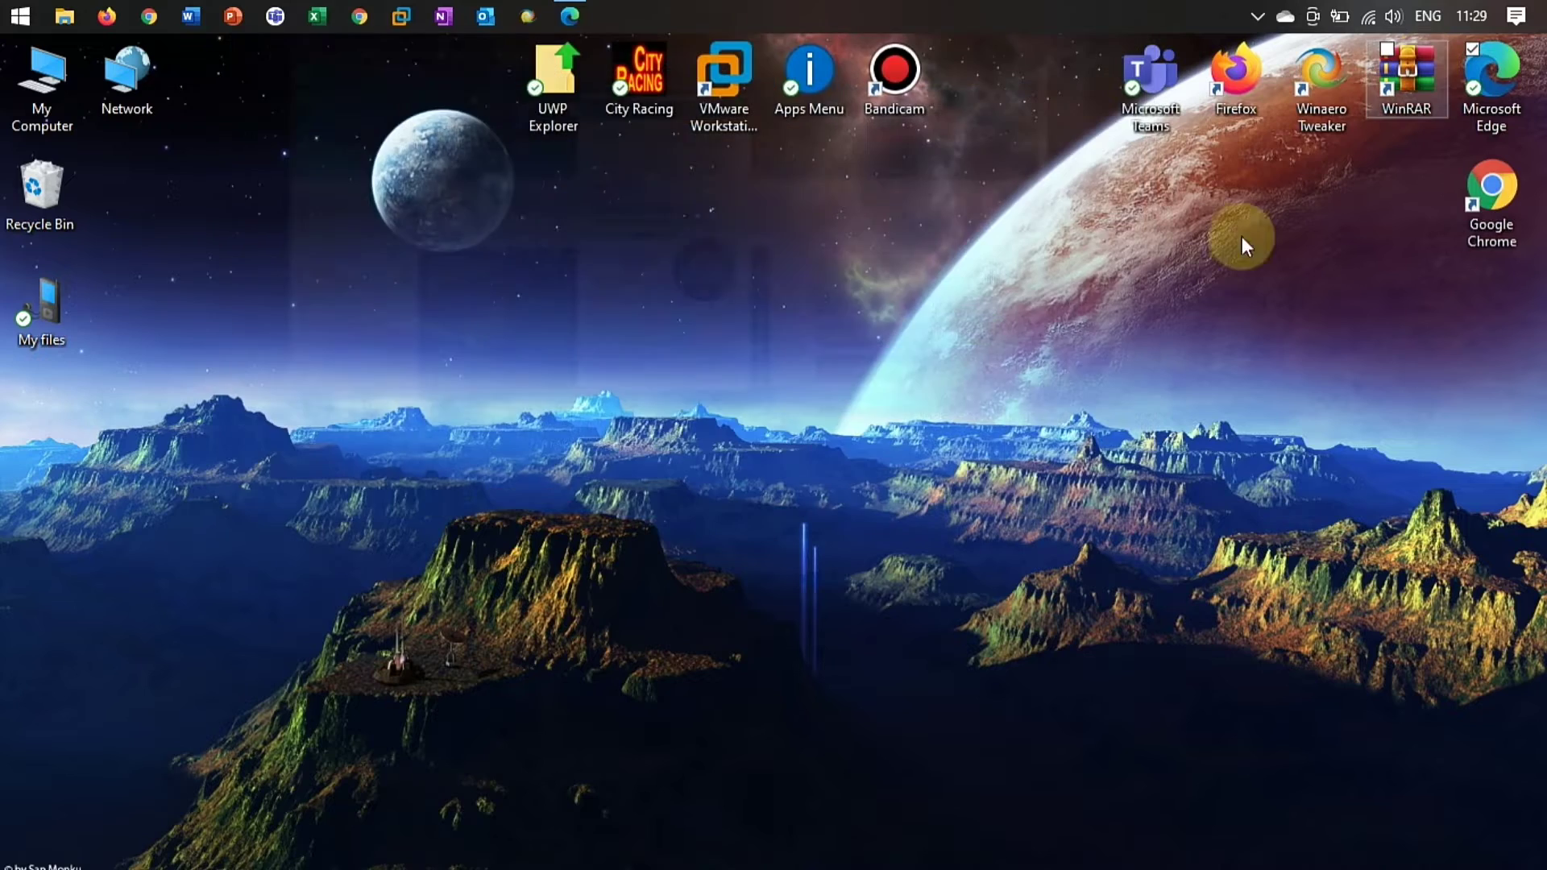
{"action": "left_click", "coordinate": [767, 528]}
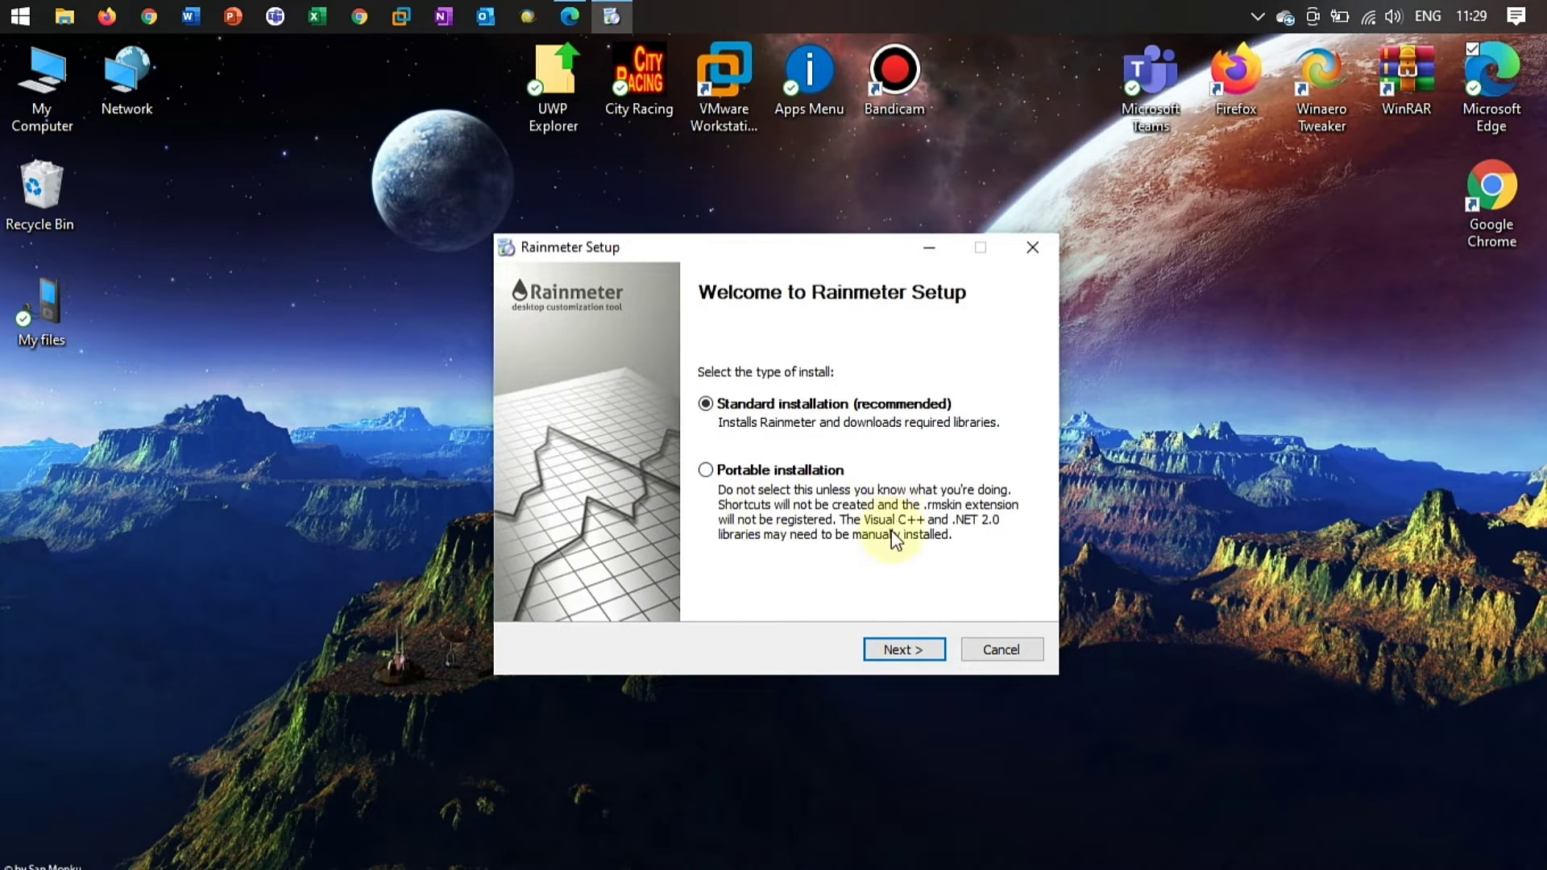
{"action": "left_click", "coordinate": [893, 648]}
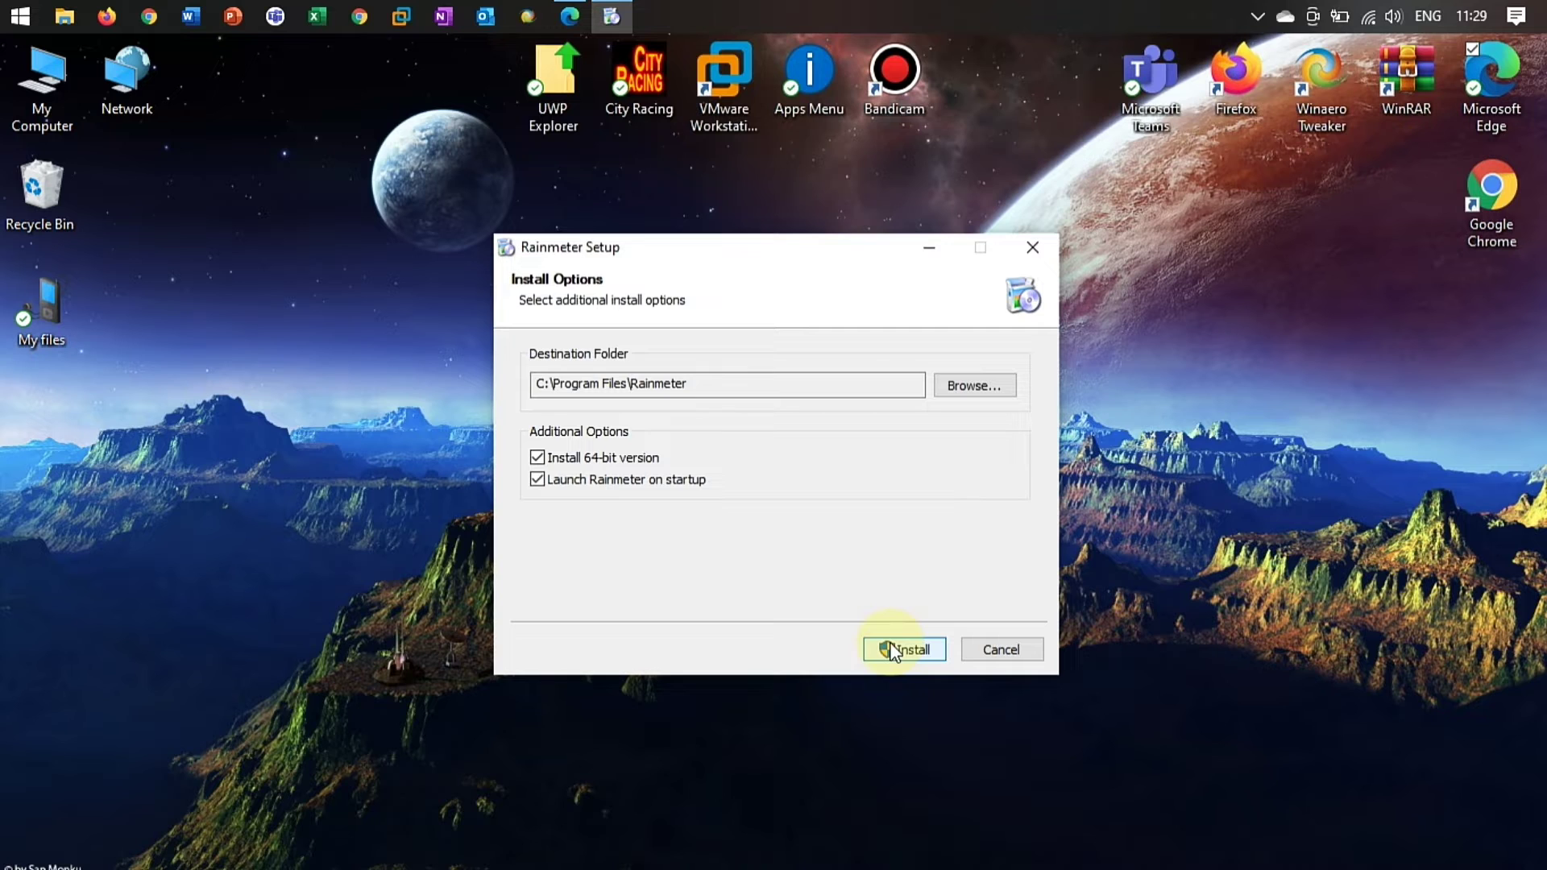
{"action": "left_click", "coordinate": [893, 648]}
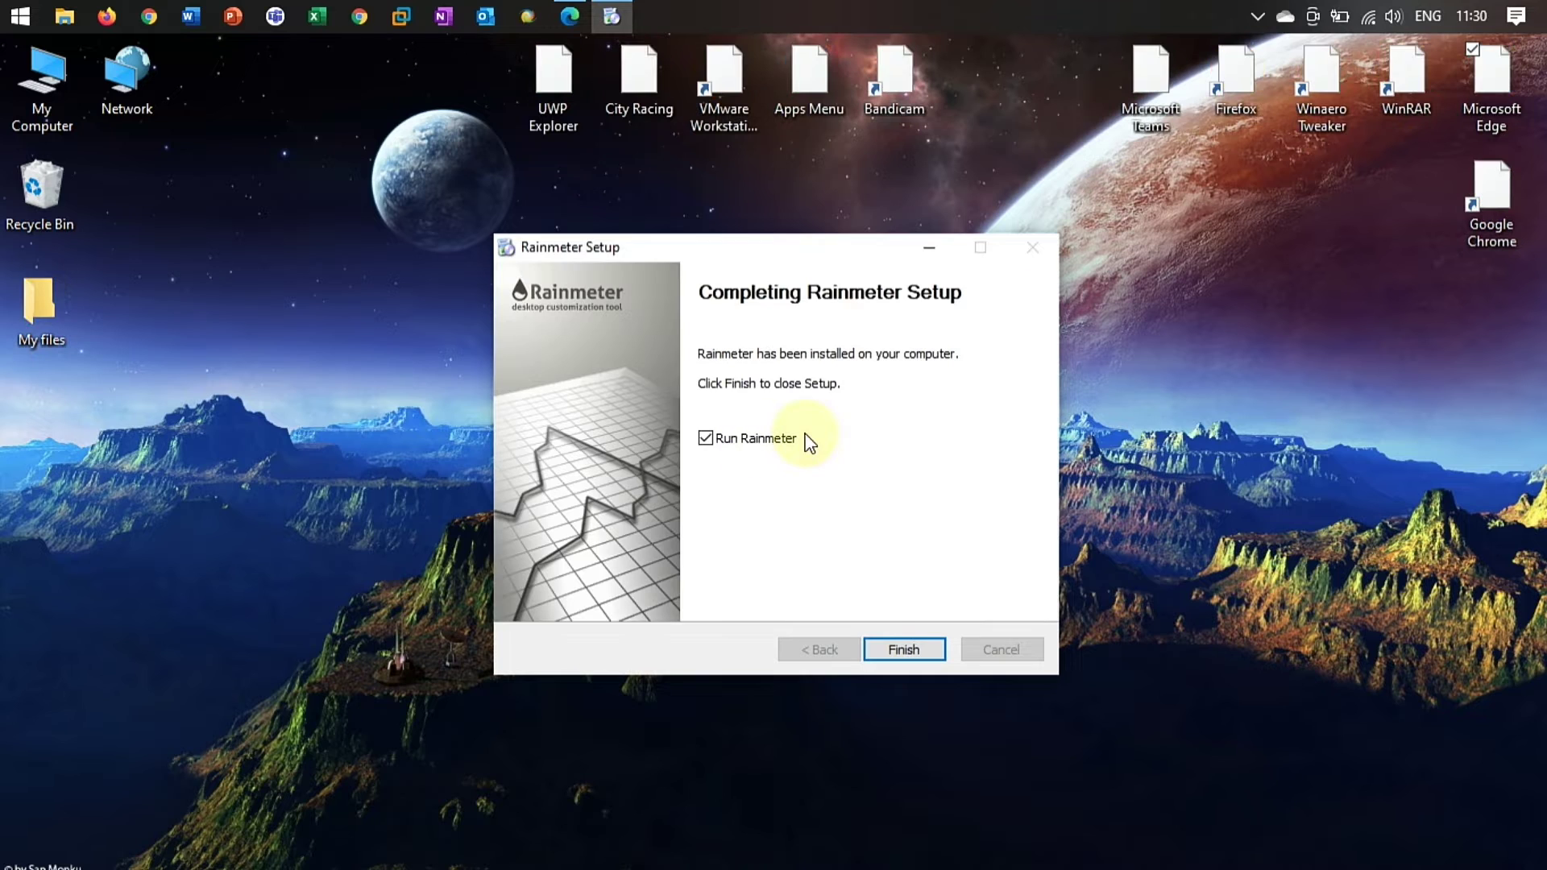
{"action": "left_click", "coordinate": [896, 648]}
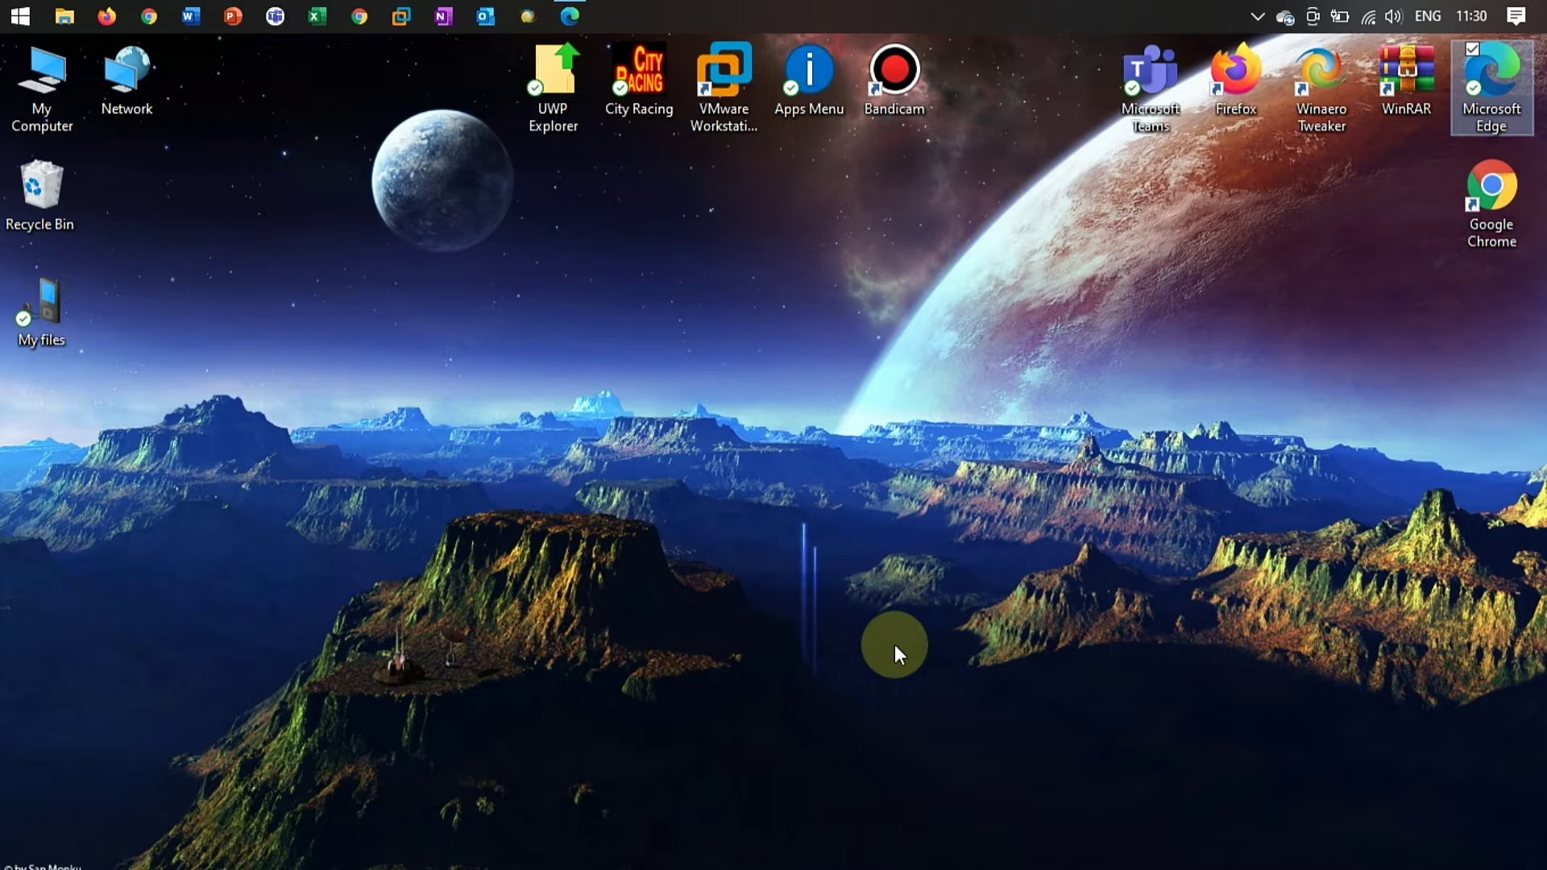
Refresh the desktop and dismiss the Rainmeter notification and the Win10 Widgets welcome window.
{"action": "left_click", "coordinate": [980, 312]}
{"action": "left_click_drag", "start_coordinate": [967, 324], "coordinate": [635, 619]}
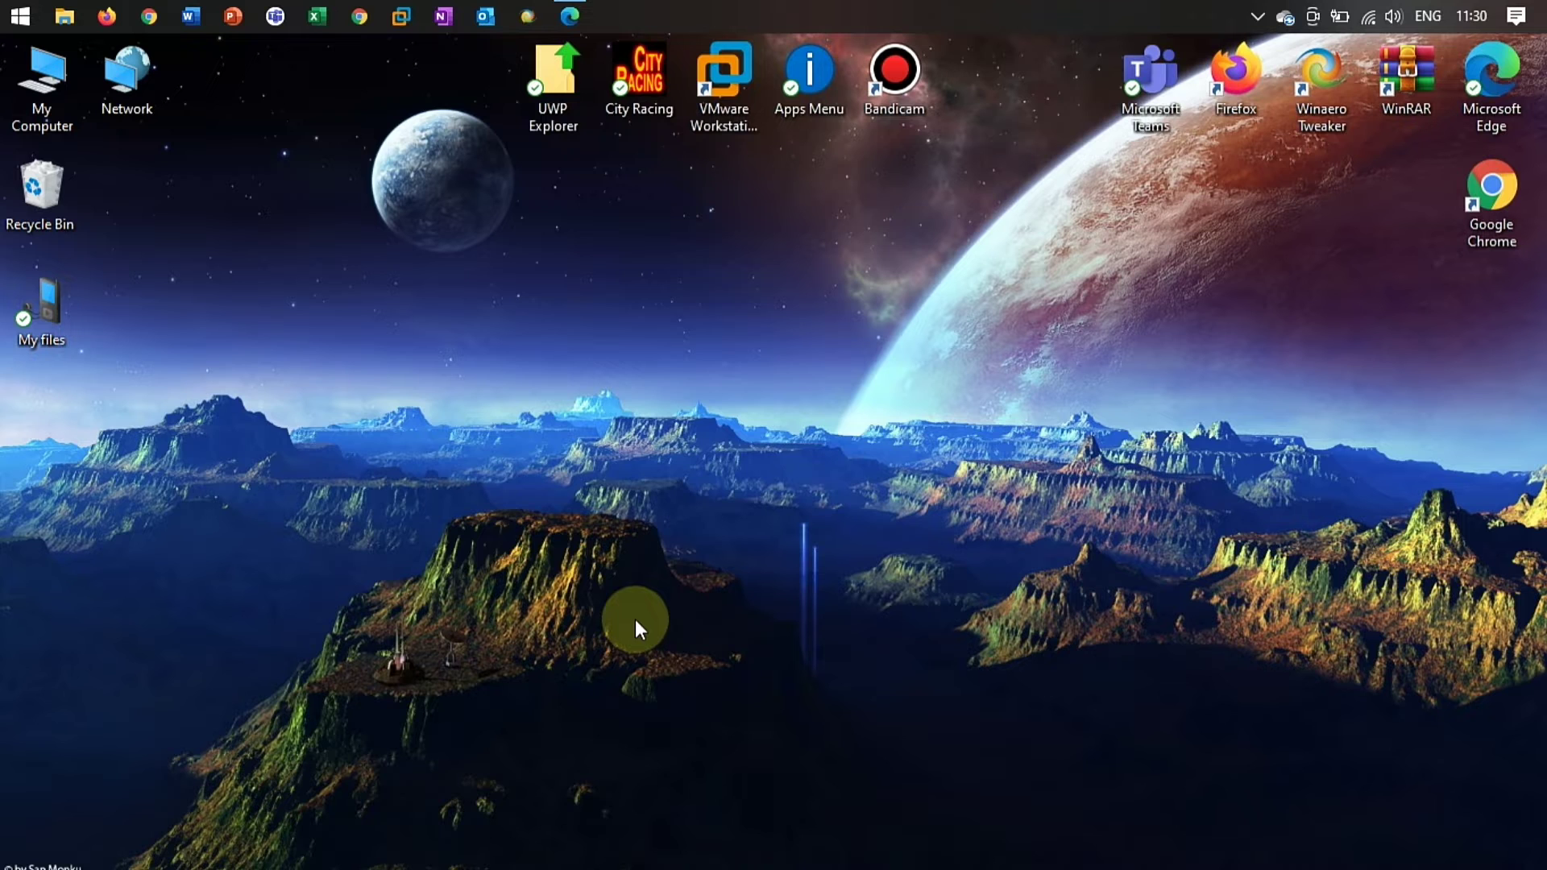
{"action": "right_click", "coordinate": [651, 361]}
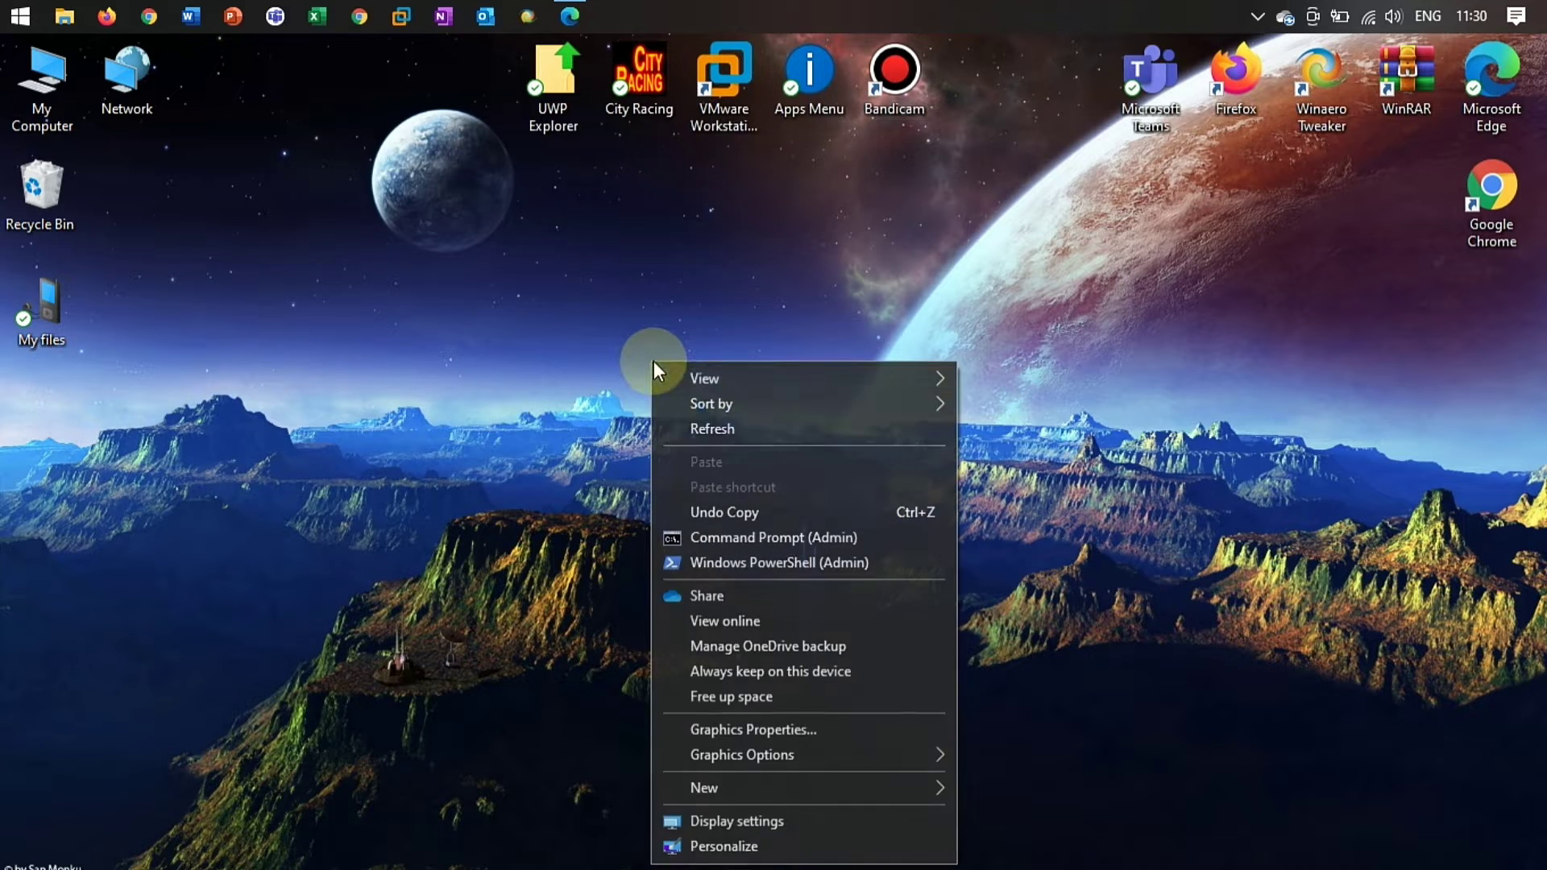
{"action": "left_click", "coordinate": [734, 427]}
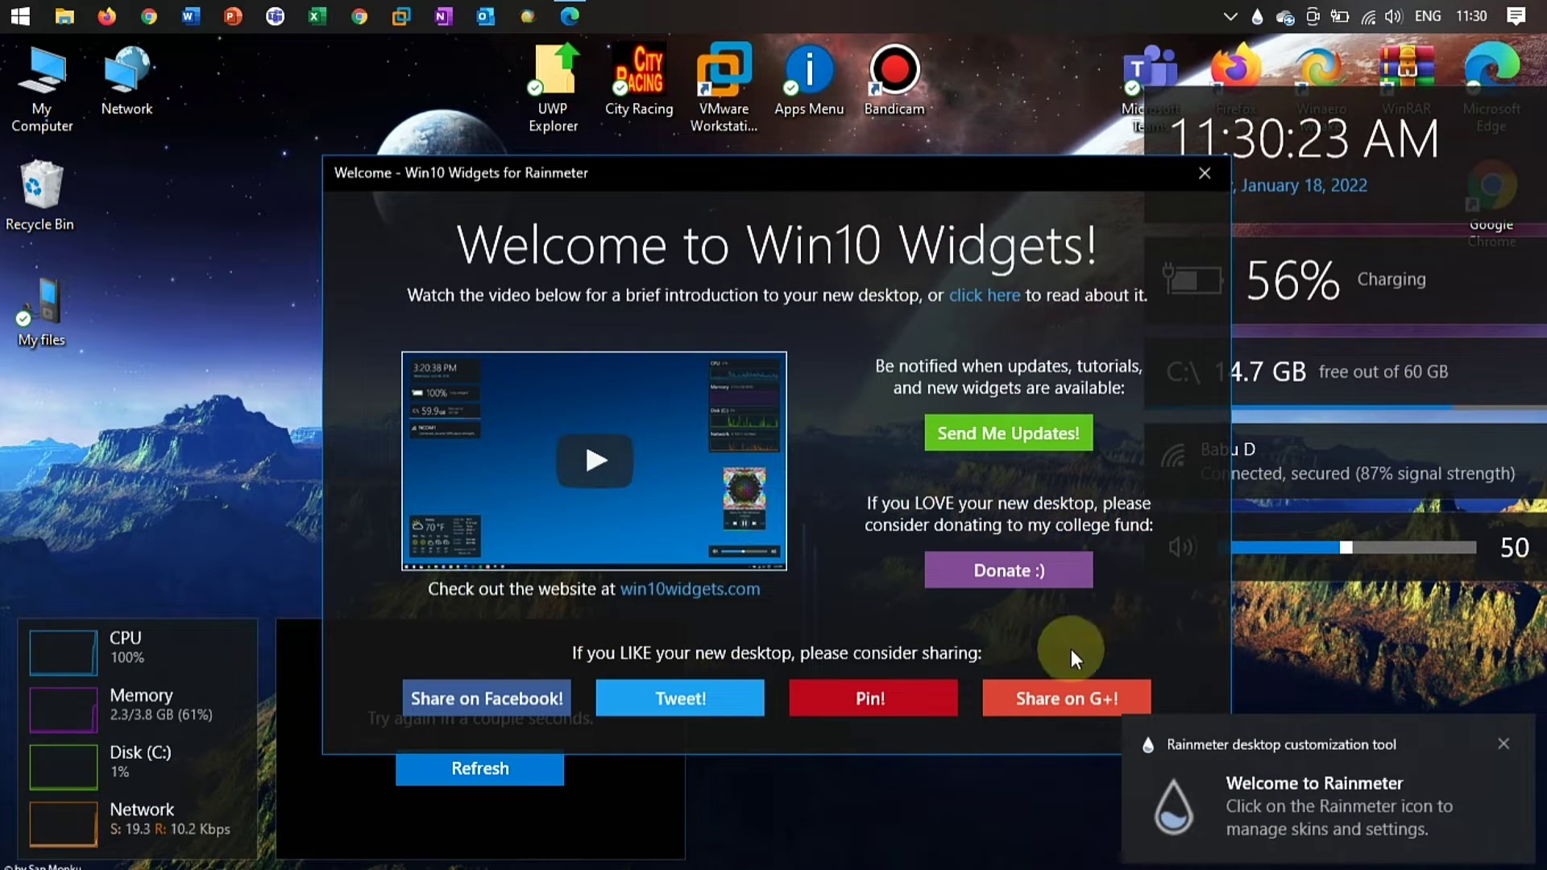
{"action": "left_click", "coordinate": [1357, 769]}
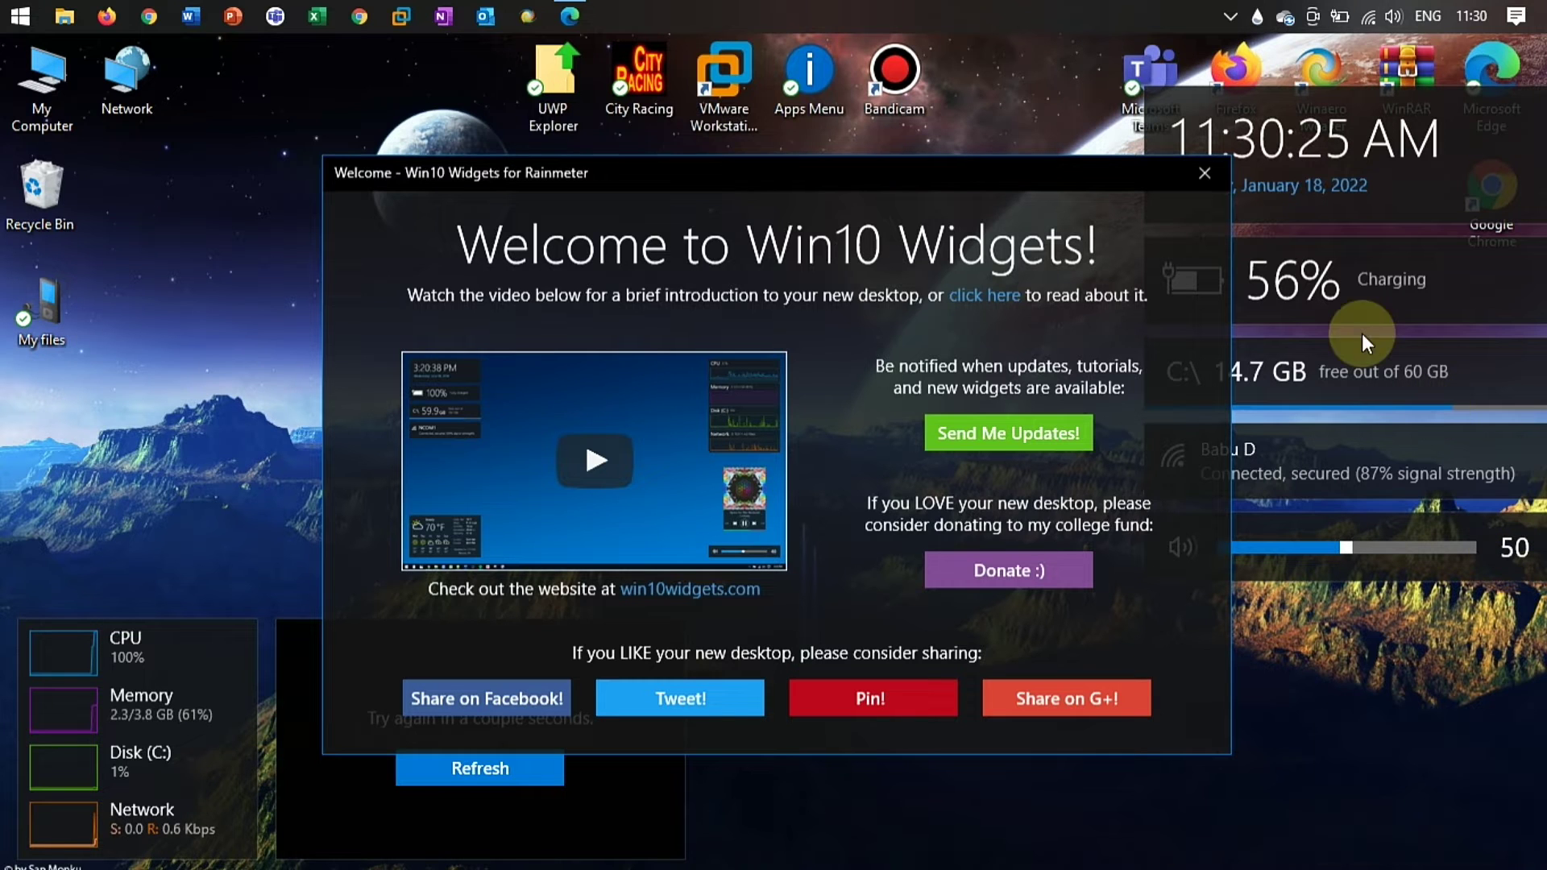
{"action": "left_click", "coordinate": [1205, 180]}
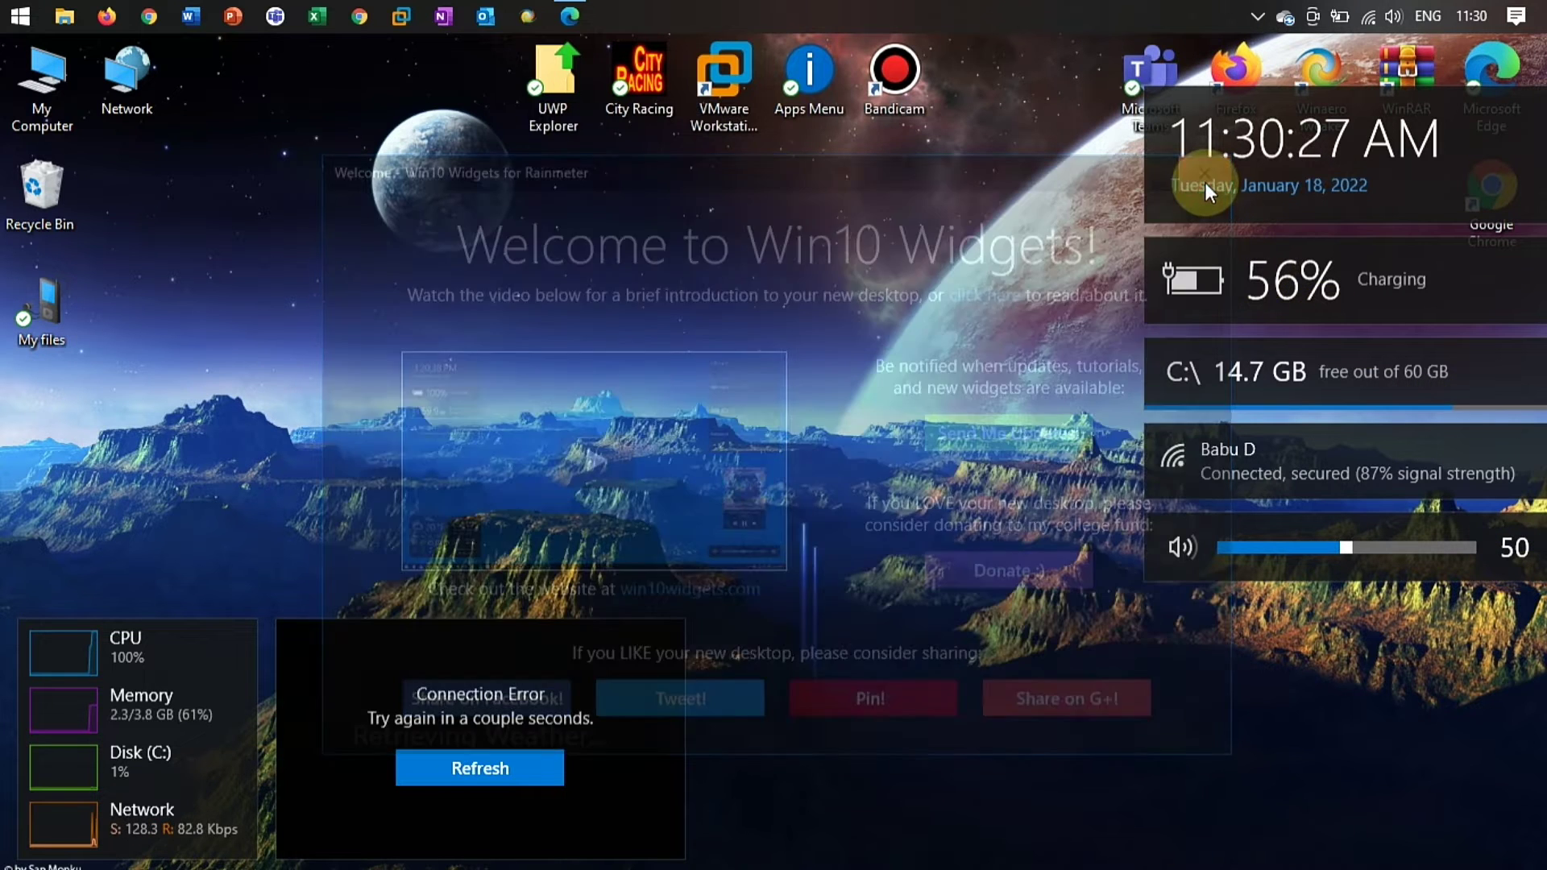
Unload the WiFi, Weather and HardDrive widgets from the desktop.
{"action": "right_click", "coordinate": [1168, 482]}
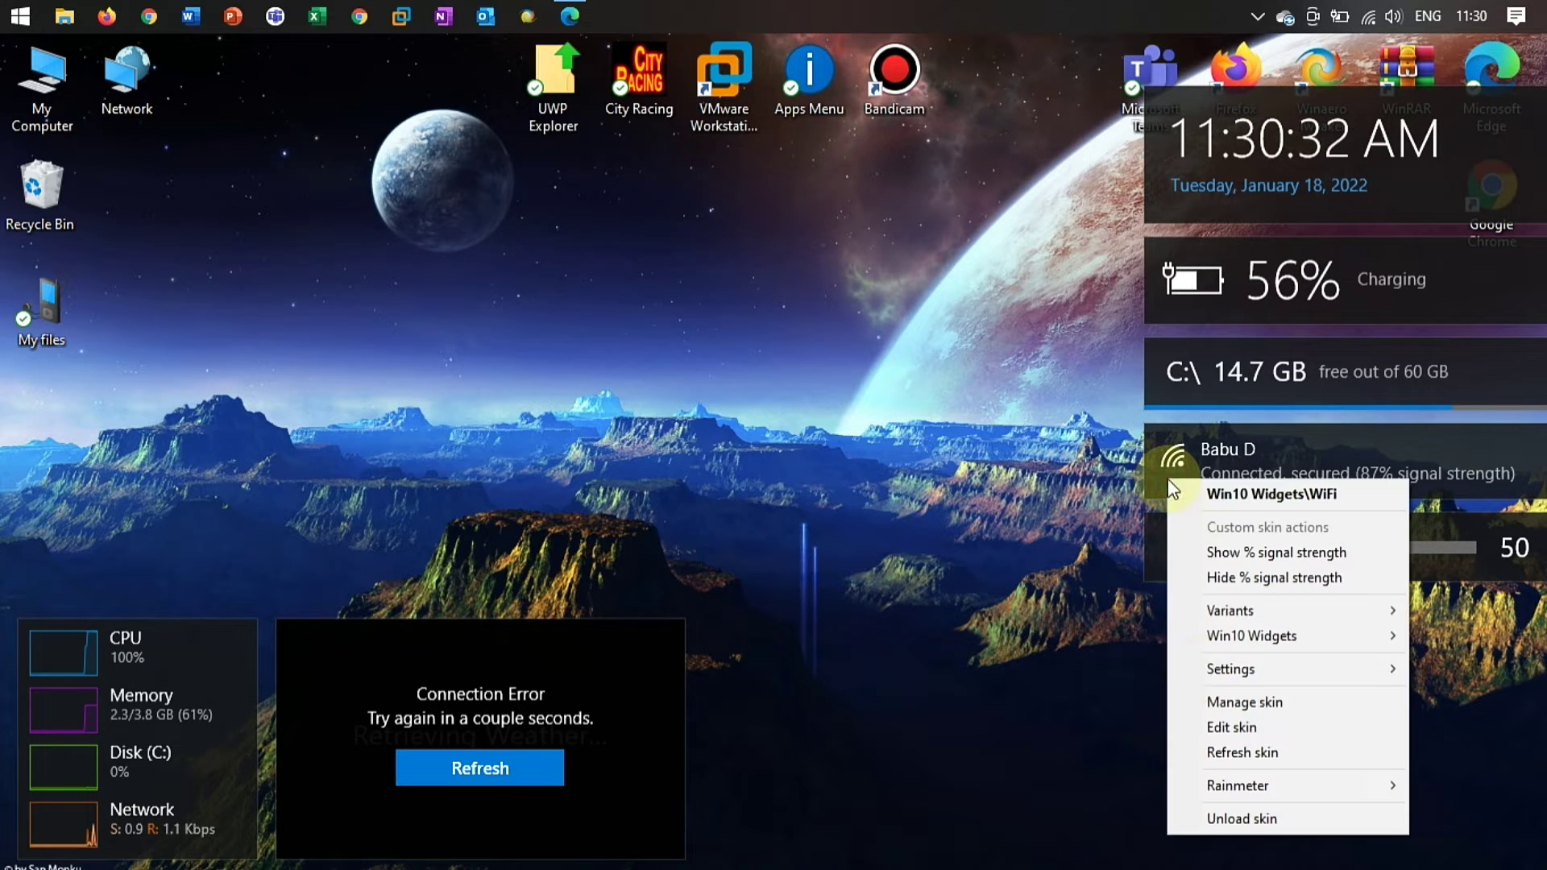
{"action": "left_click", "coordinate": [1216, 817]}
{"action": "right_click", "coordinate": [562, 691]}
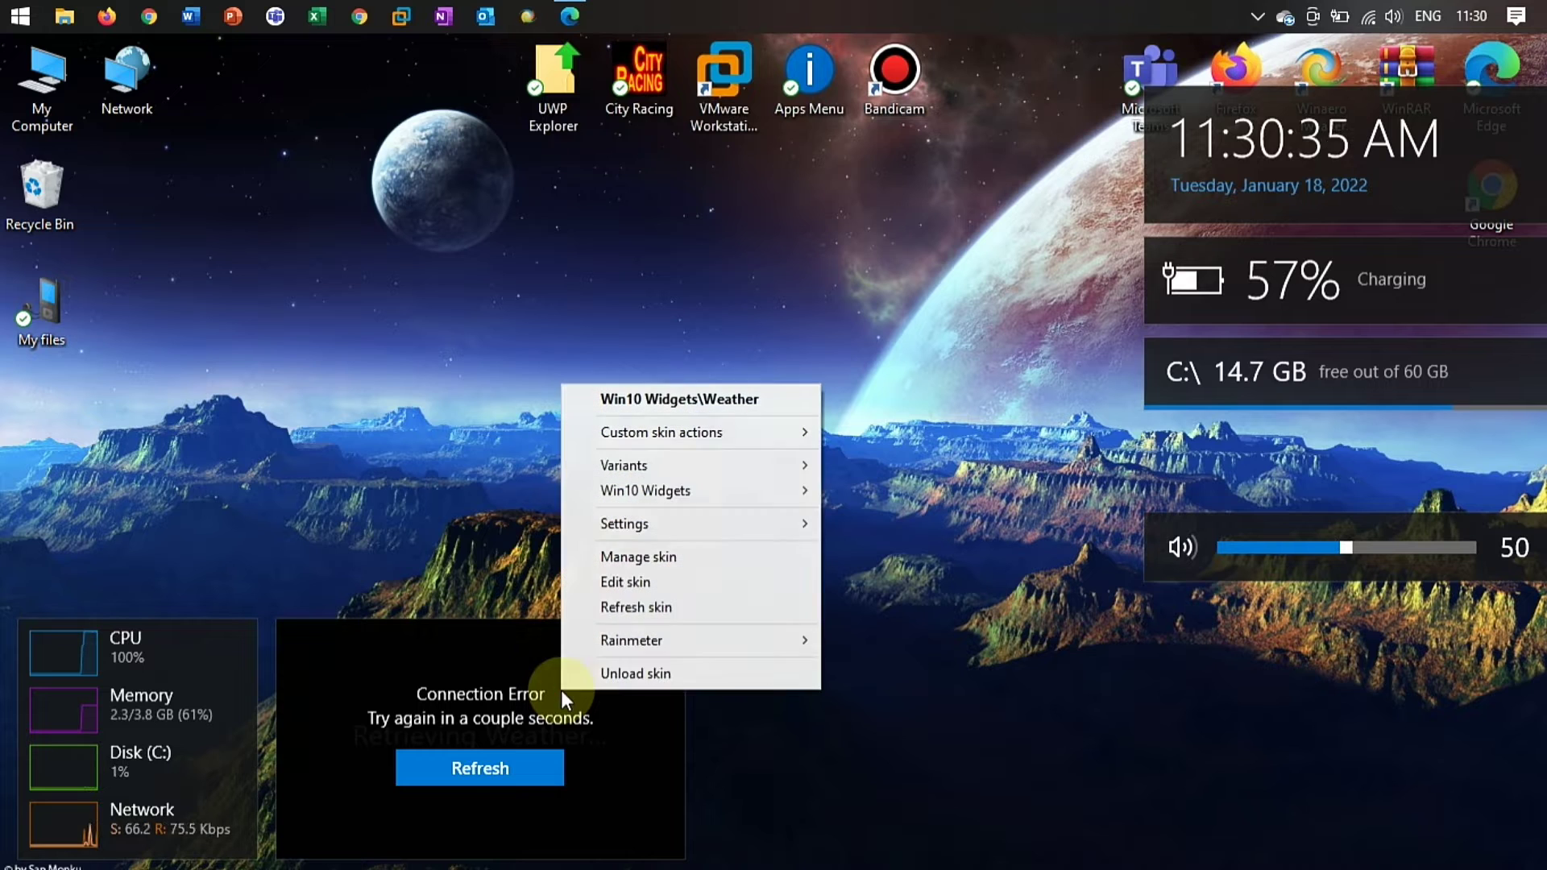
{"action": "left_click", "coordinate": [604, 672]}
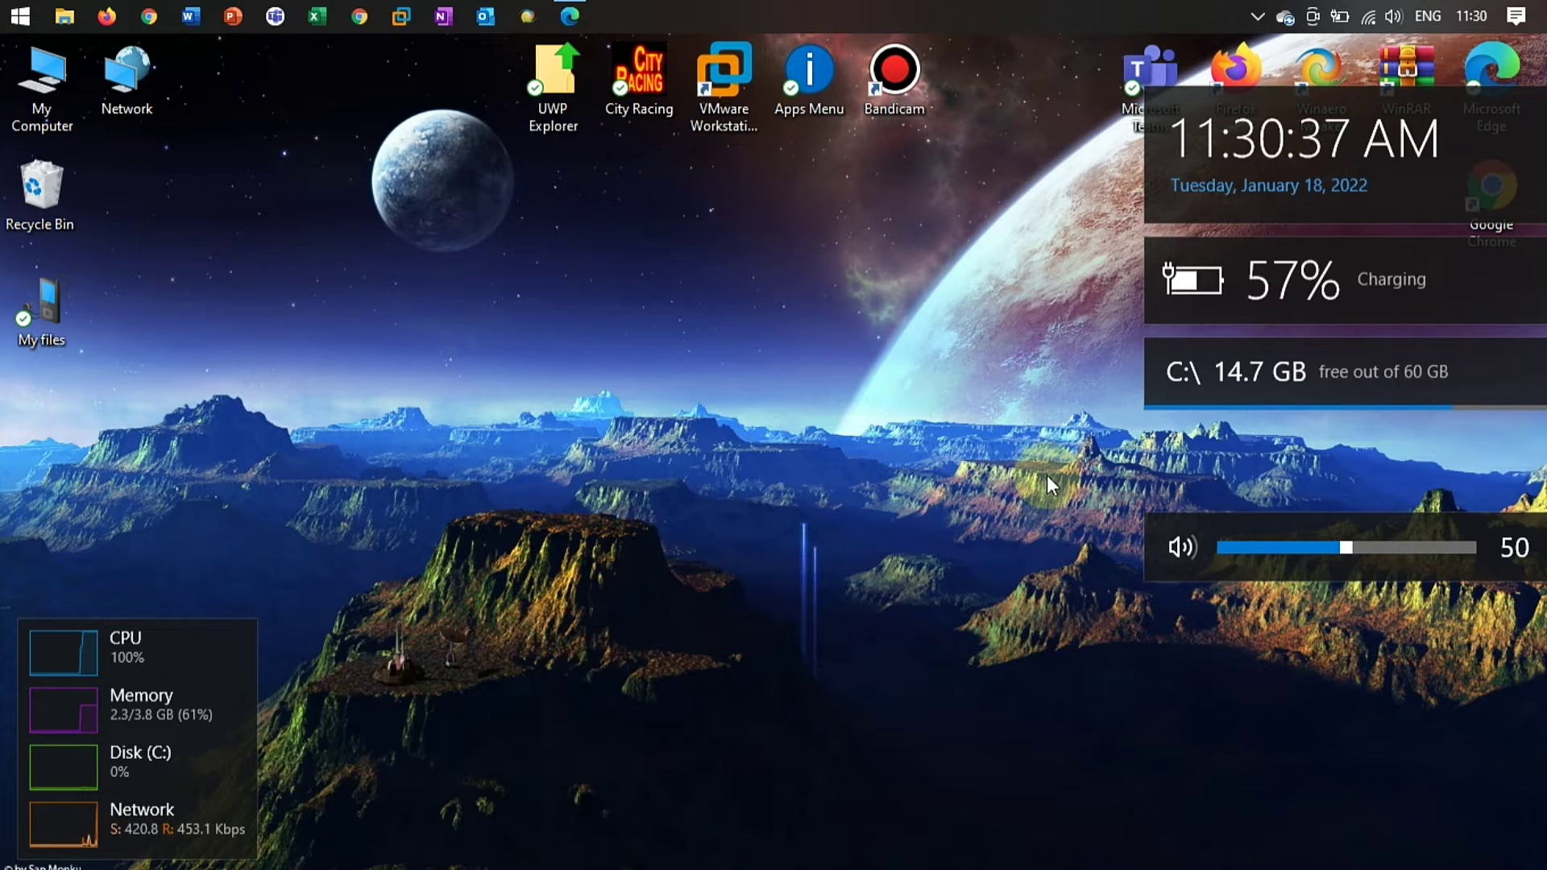
{"action": "right_click", "coordinate": [1297, 373]}
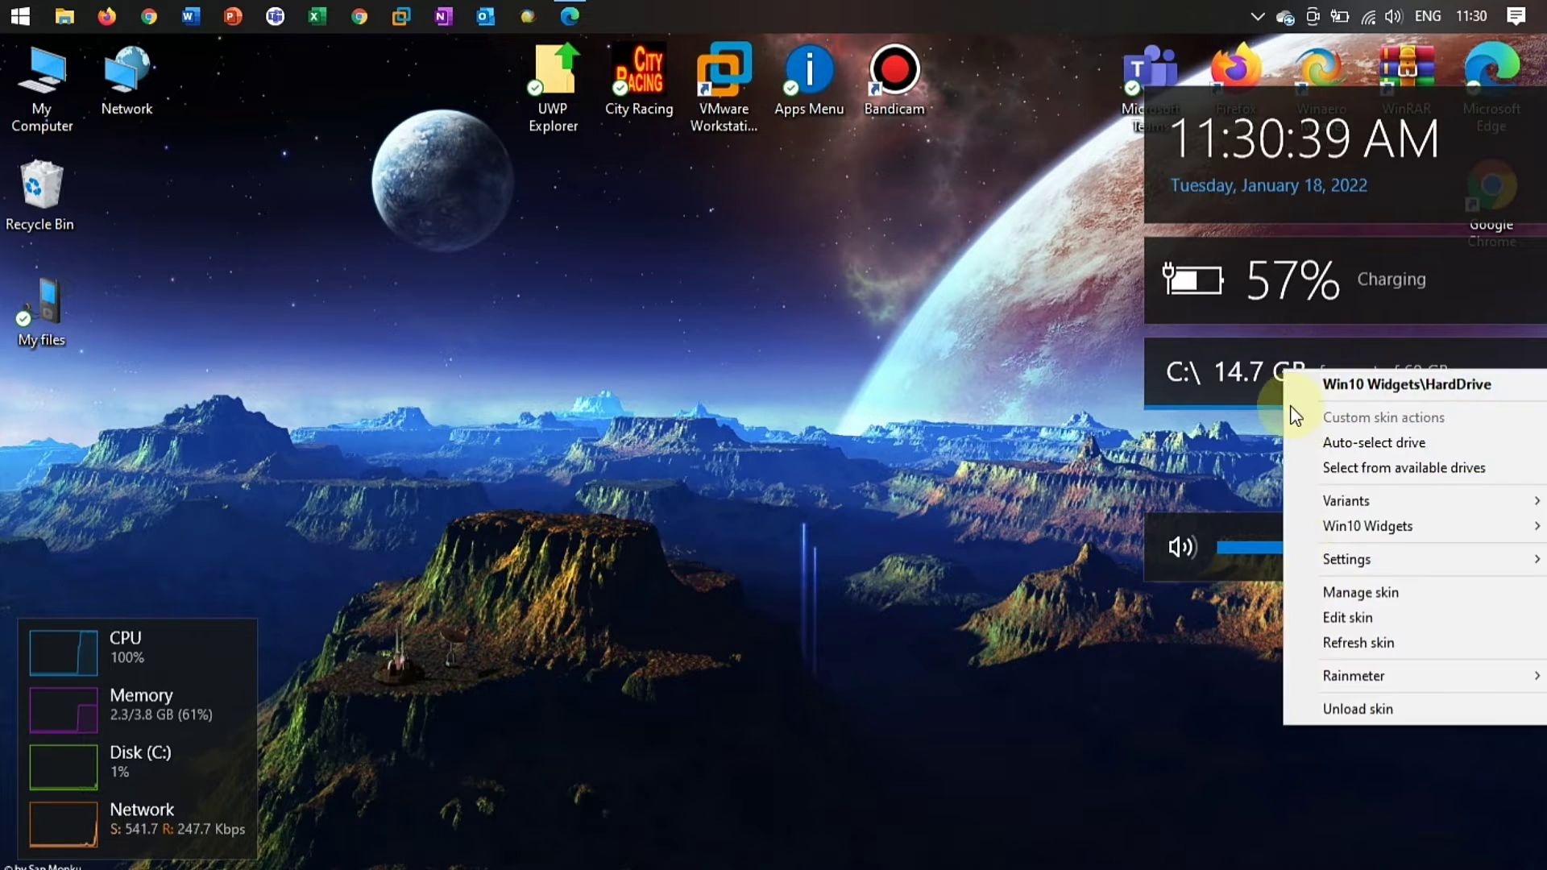
{"action": "left_click", "coordinate": [1340, 709]}
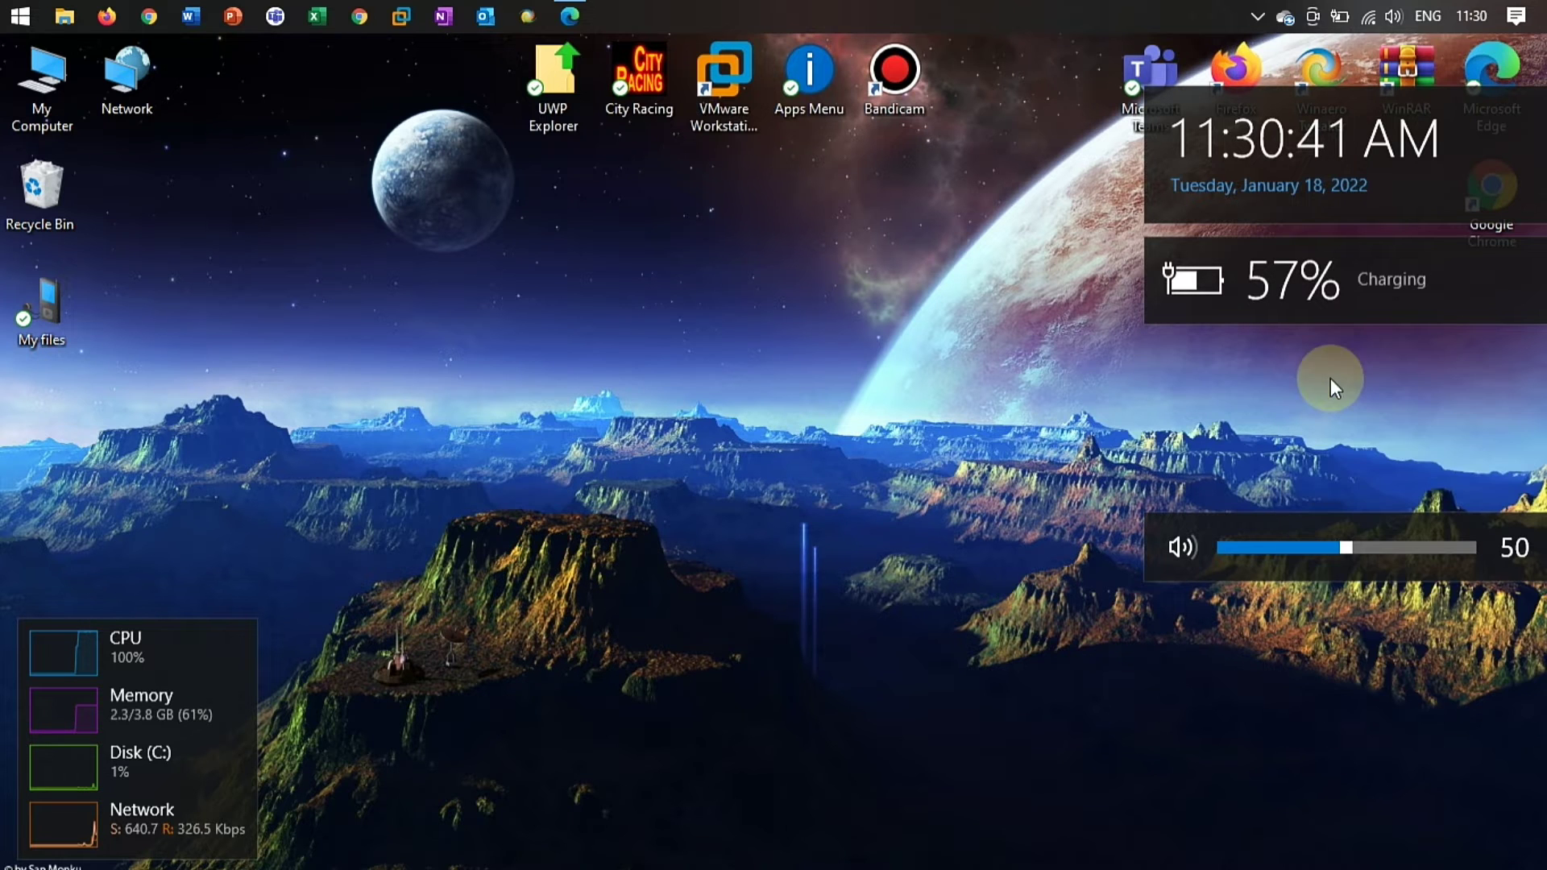
Move the clock widget to the desktop's lower-right corner, the battery widget above it, and the volume widget near the lower centre.
{"action": "left_click_drag", "start_coordinate": [1317, 171], "coordinate": [973, 548]}
{"action": "left_click_drag", "start_coordinate": [1193, 729], "coordinate": [1371, 761]}
{"action": "left_click_drag", "start_coordinate": [1500, 552], "coordinate": [944, 630]}
{"action": "left_click_drag", "start_coordinate": [1442, 283], "coordinate": [1443, 648]}
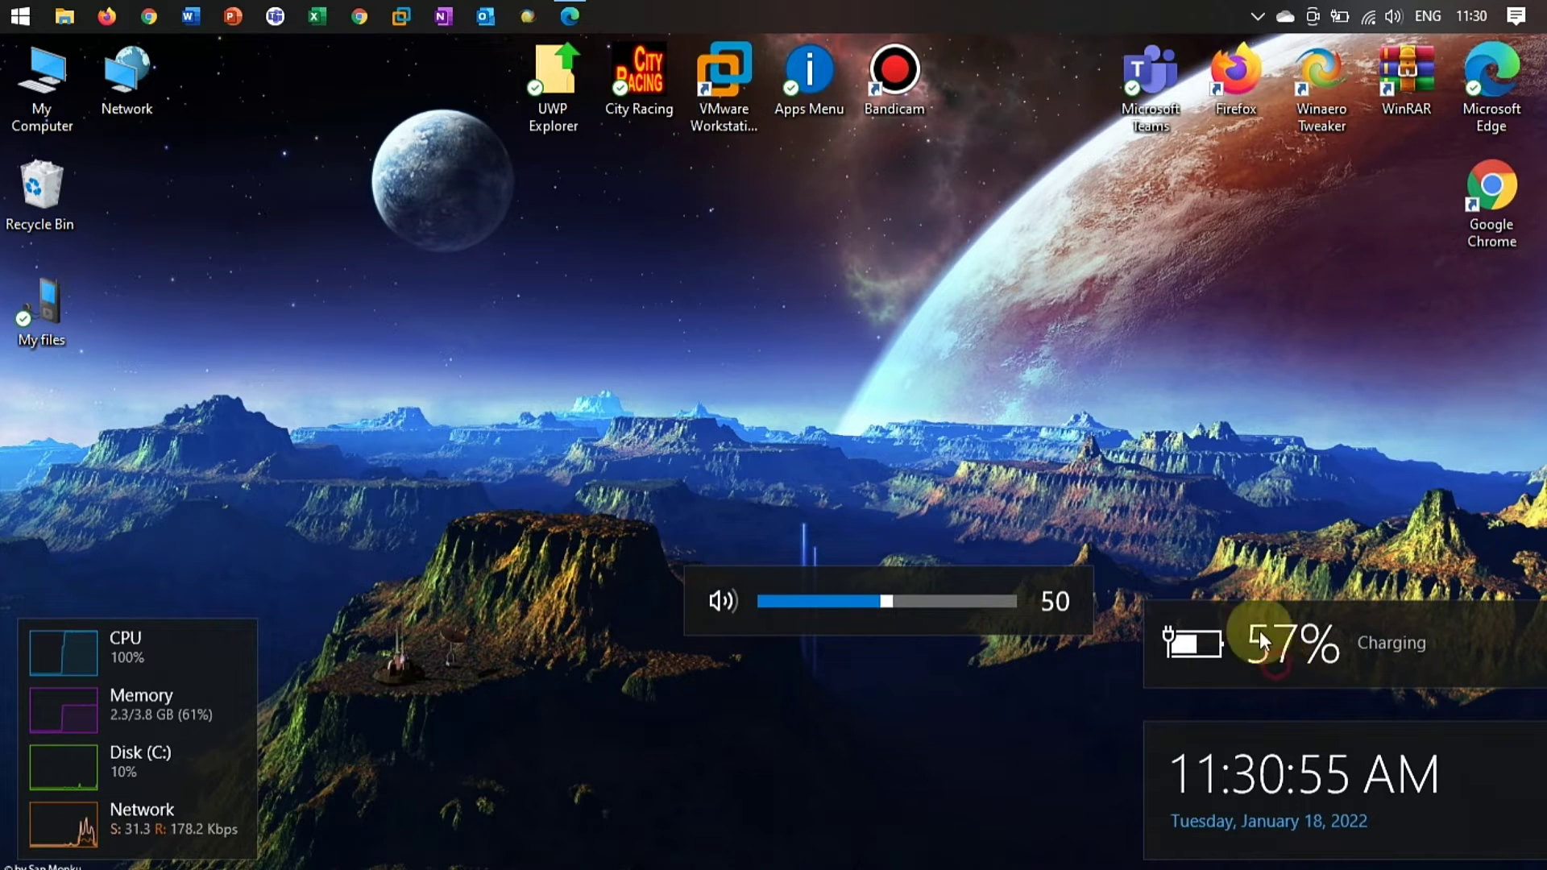
Gather the battery, volume, performance and clock widgets together in the middle of the desktop.
{"action": "left_click_drag", "start_coordinate": [1260, 630], "coordinate": [720, 395]}
{"action": "left_click_drag", "start_coordinate": [791, 442], "coordinate": [762, 394]}
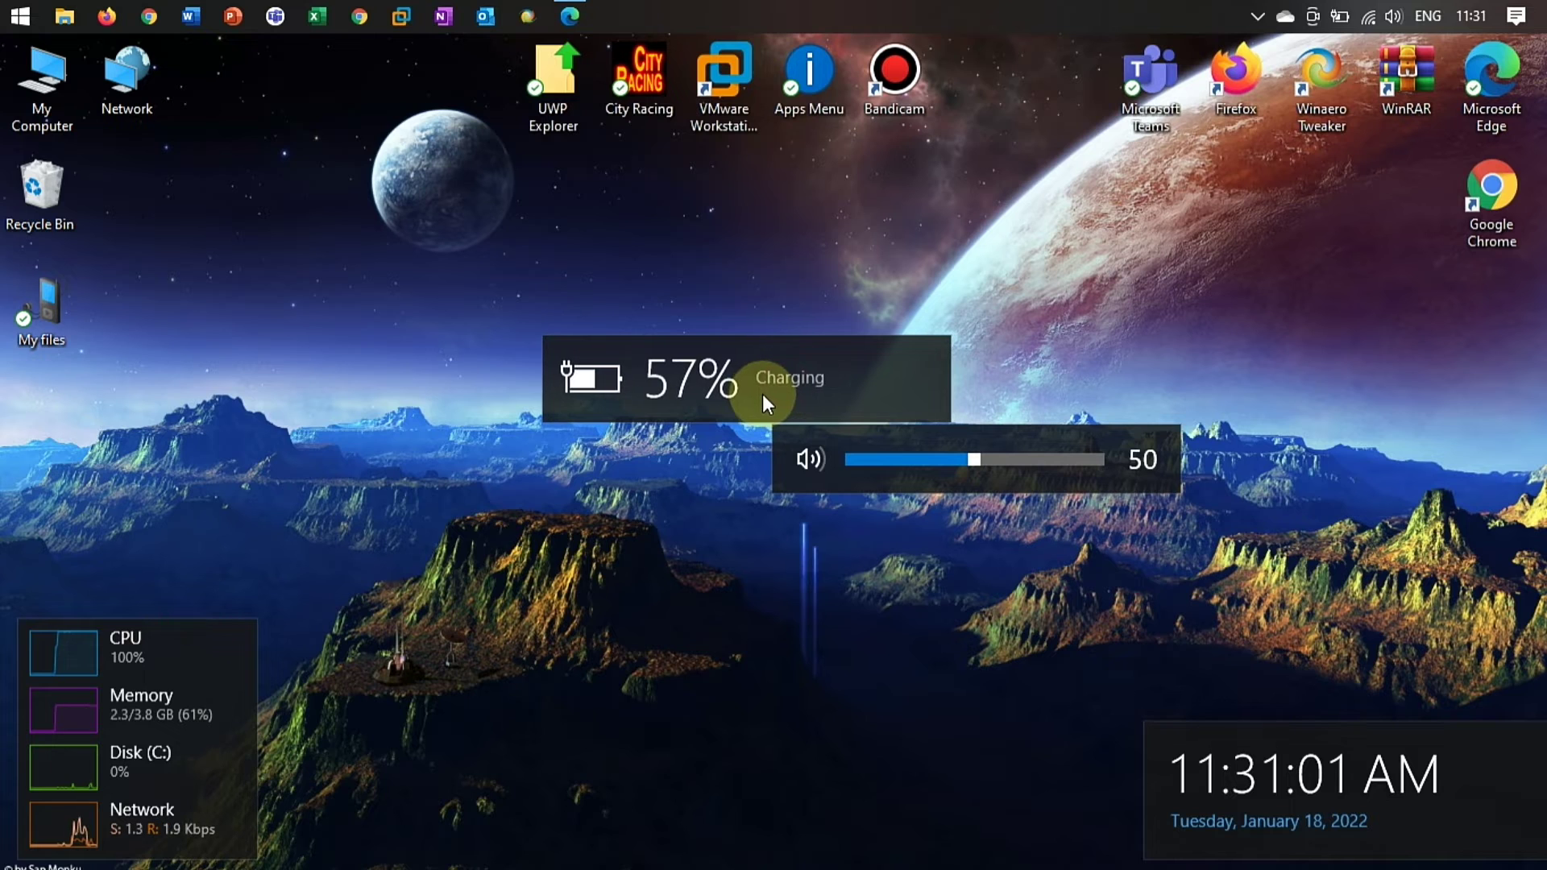
{"action": "left_click_drag", "start_coordinate": [202, 762], "coordinate": [695, 585]}
{"action": "left_click_drag", "start_coordinate": [1197, 750], "coordinate": [841, 555]}
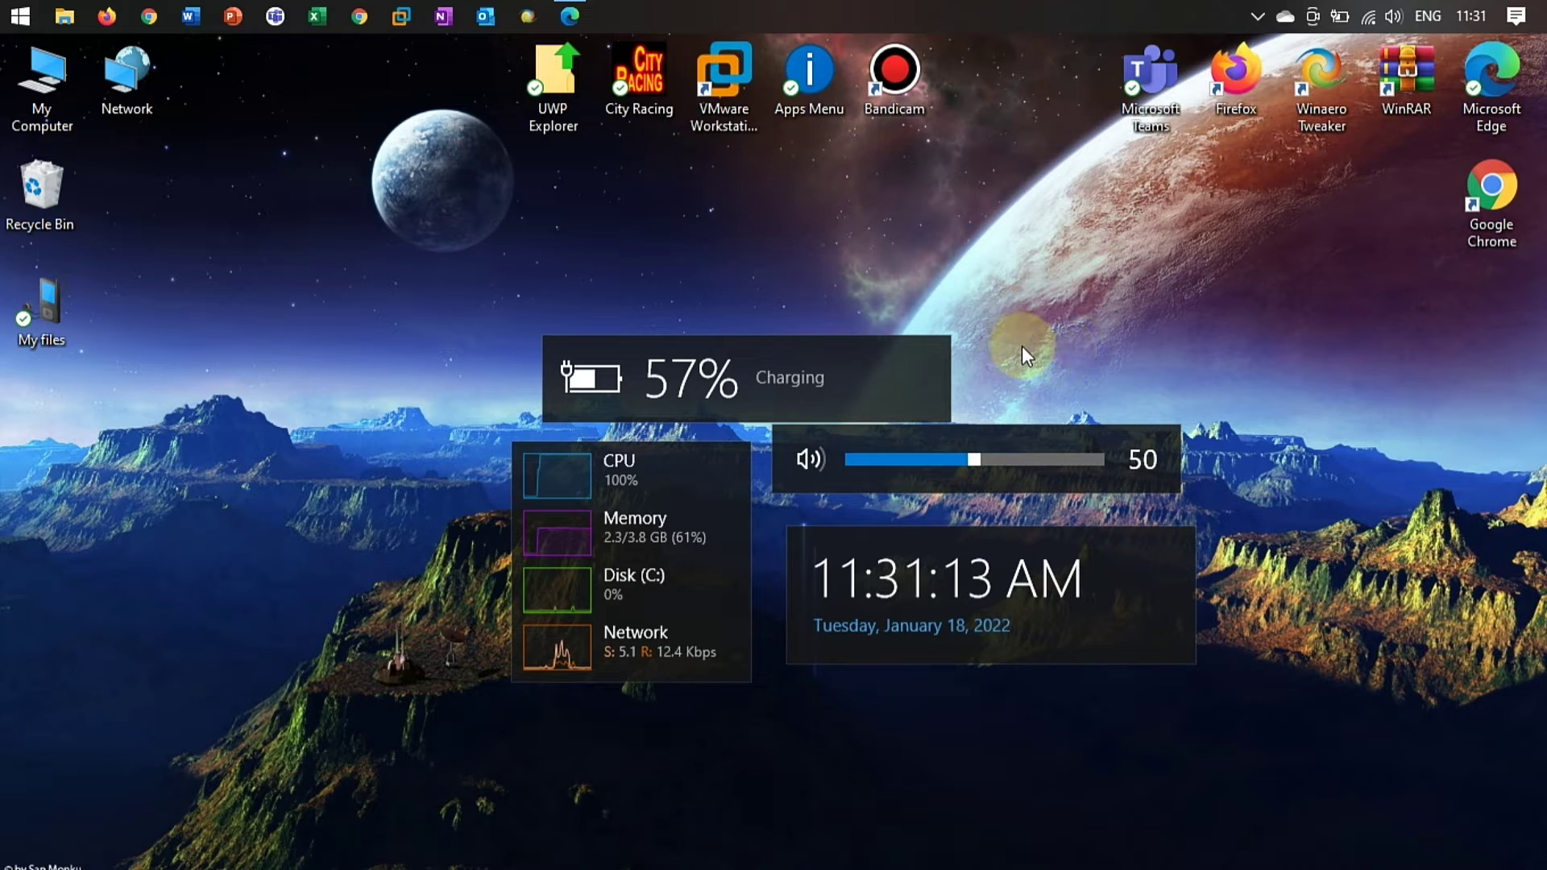
{"action": "left_click_drag", "start_coordinate": [1104, 434], "coordinate": [1072, 409]}
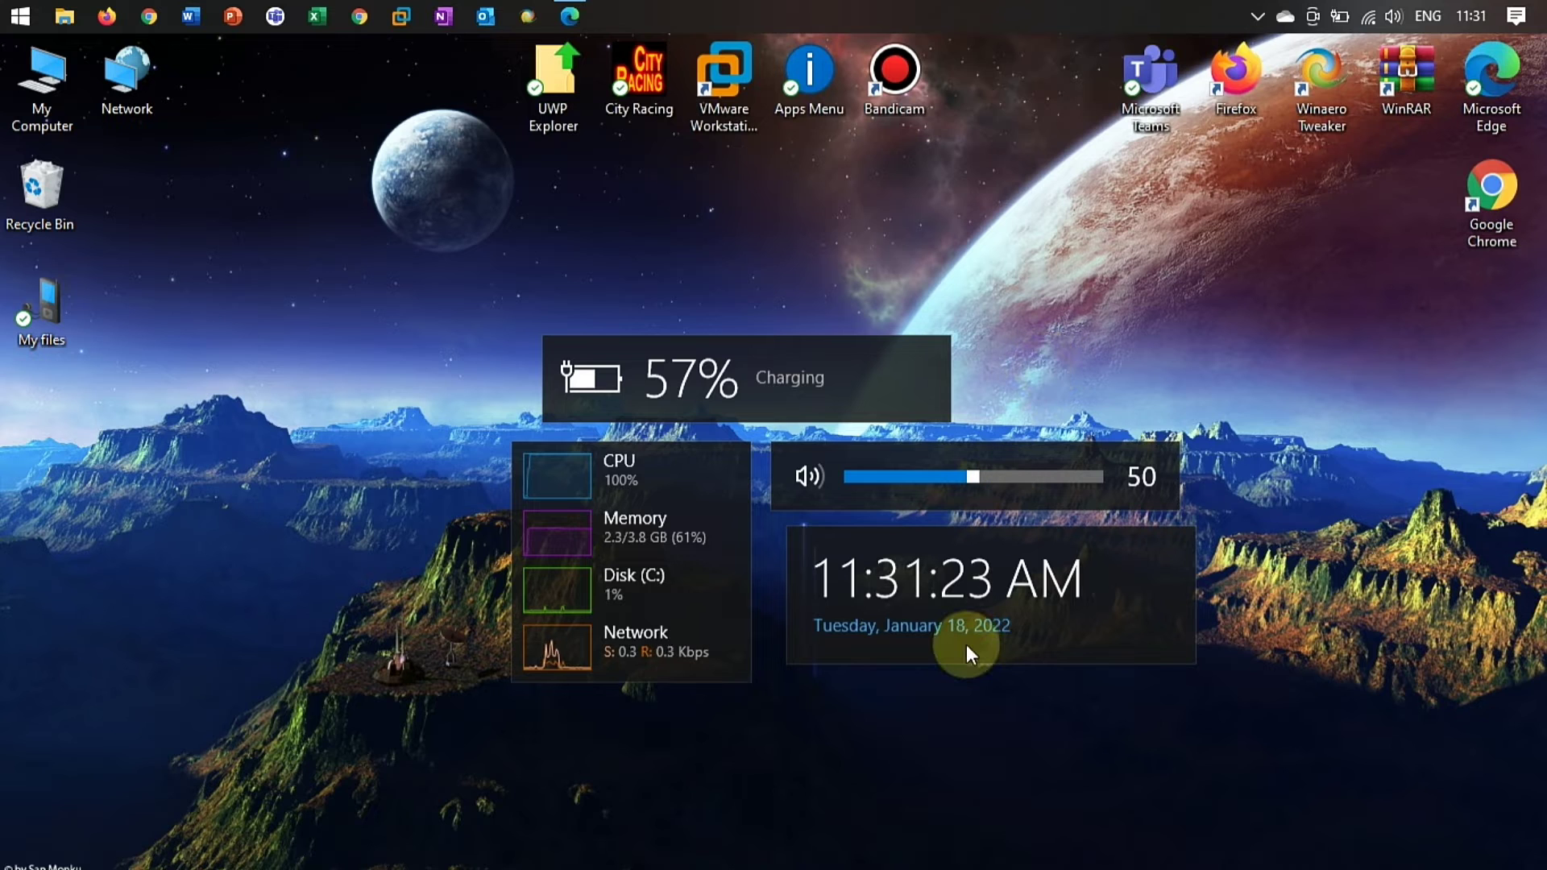
Place the clock widget at the desktop's lower right with the battery widget above it, and the volume widget below the performance widget.
{"action": "left_click_drag", "start_coordinate": [966, 645], "coordinate": [1334, 830]}
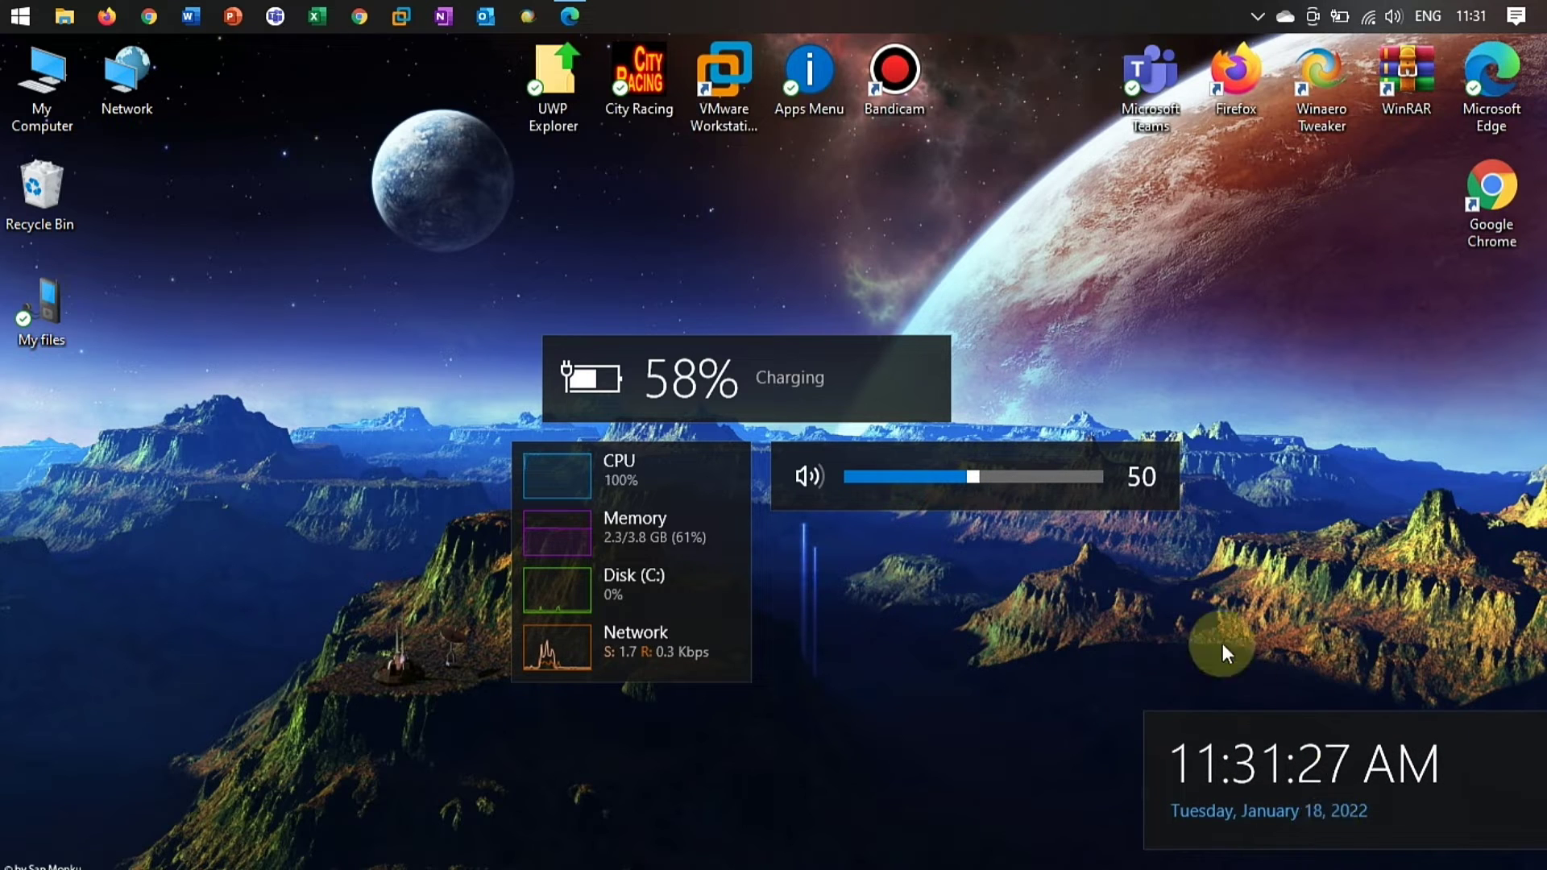
{"action": "left_click_drag", "start_coordinate": [1153, 501], "coordinate": [745, 721]}
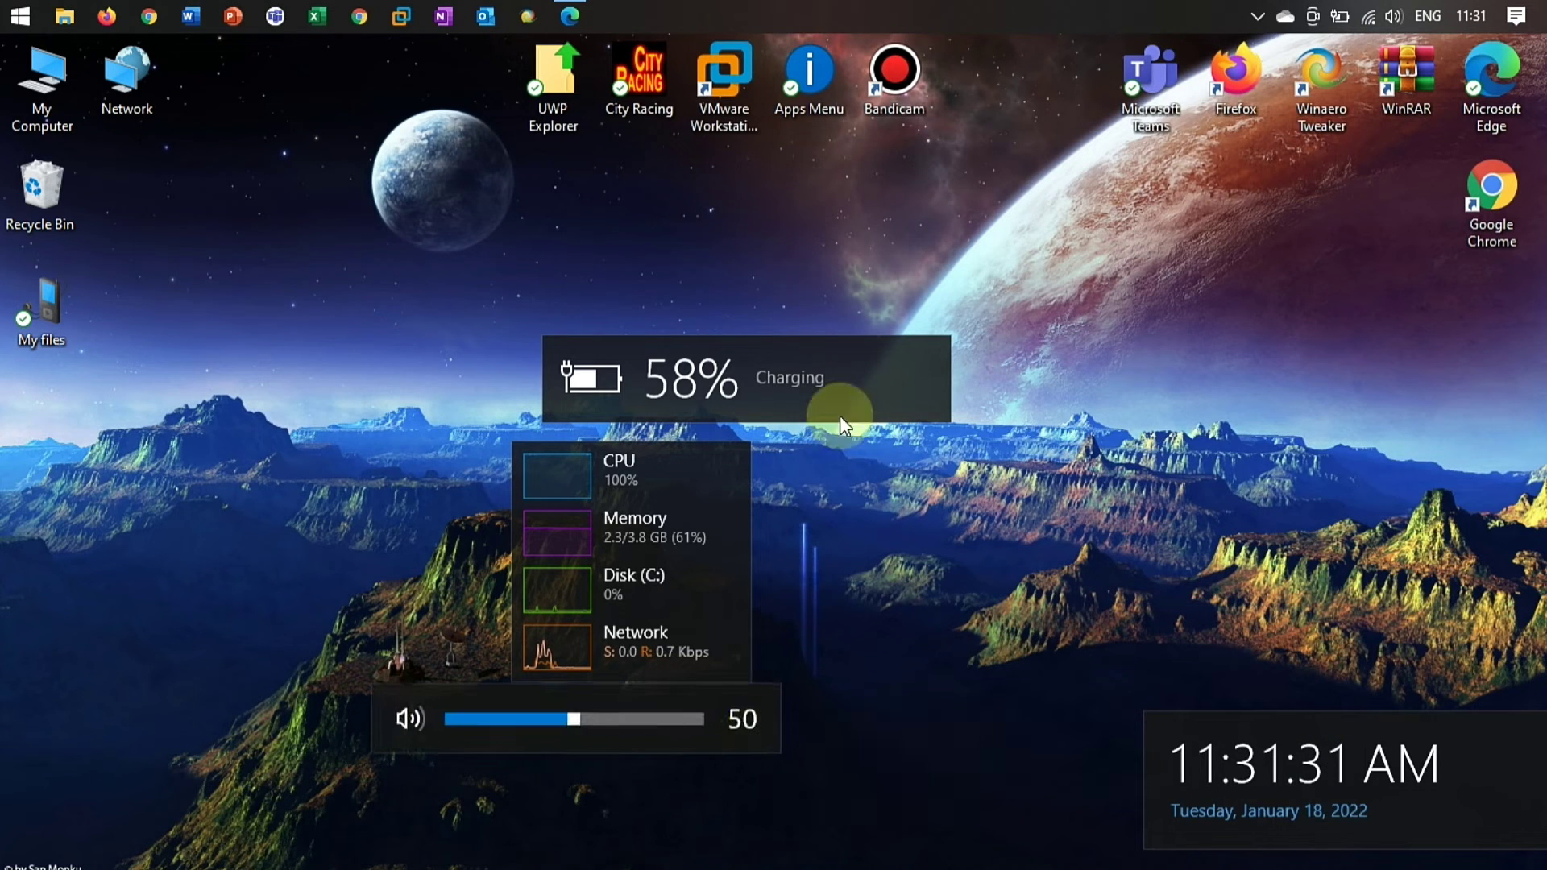
{"action": "left_click_drag", "start_coordinate": [840, 415], "coordinate": [1443, 675]}
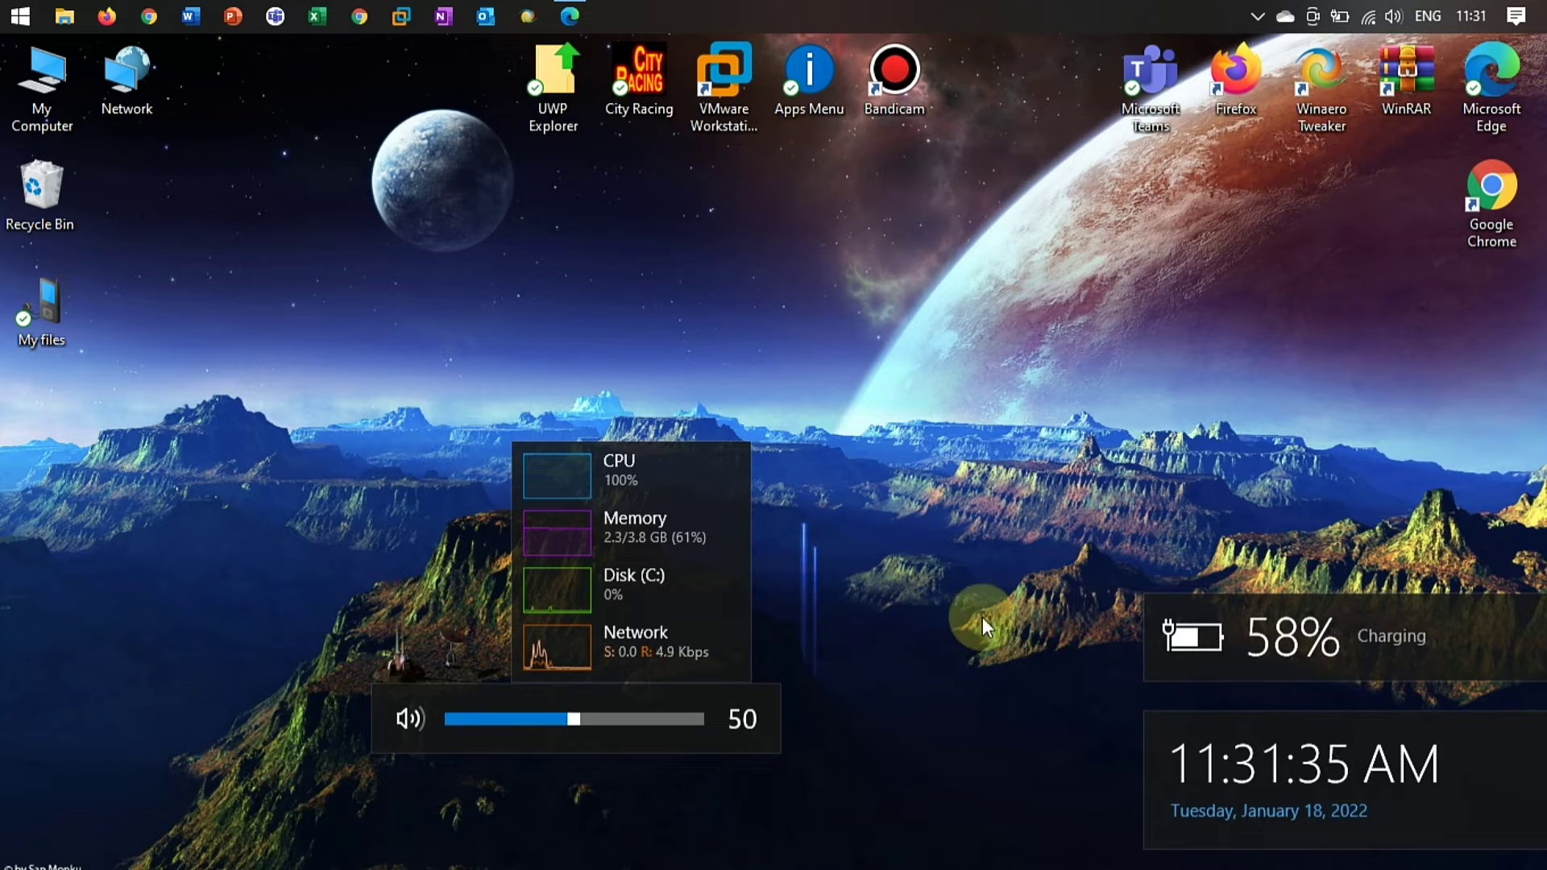
Switch the performance widget to the Combo-Wide.ini variant.
{"action": "right_click", "coordinate": [615, 560]}
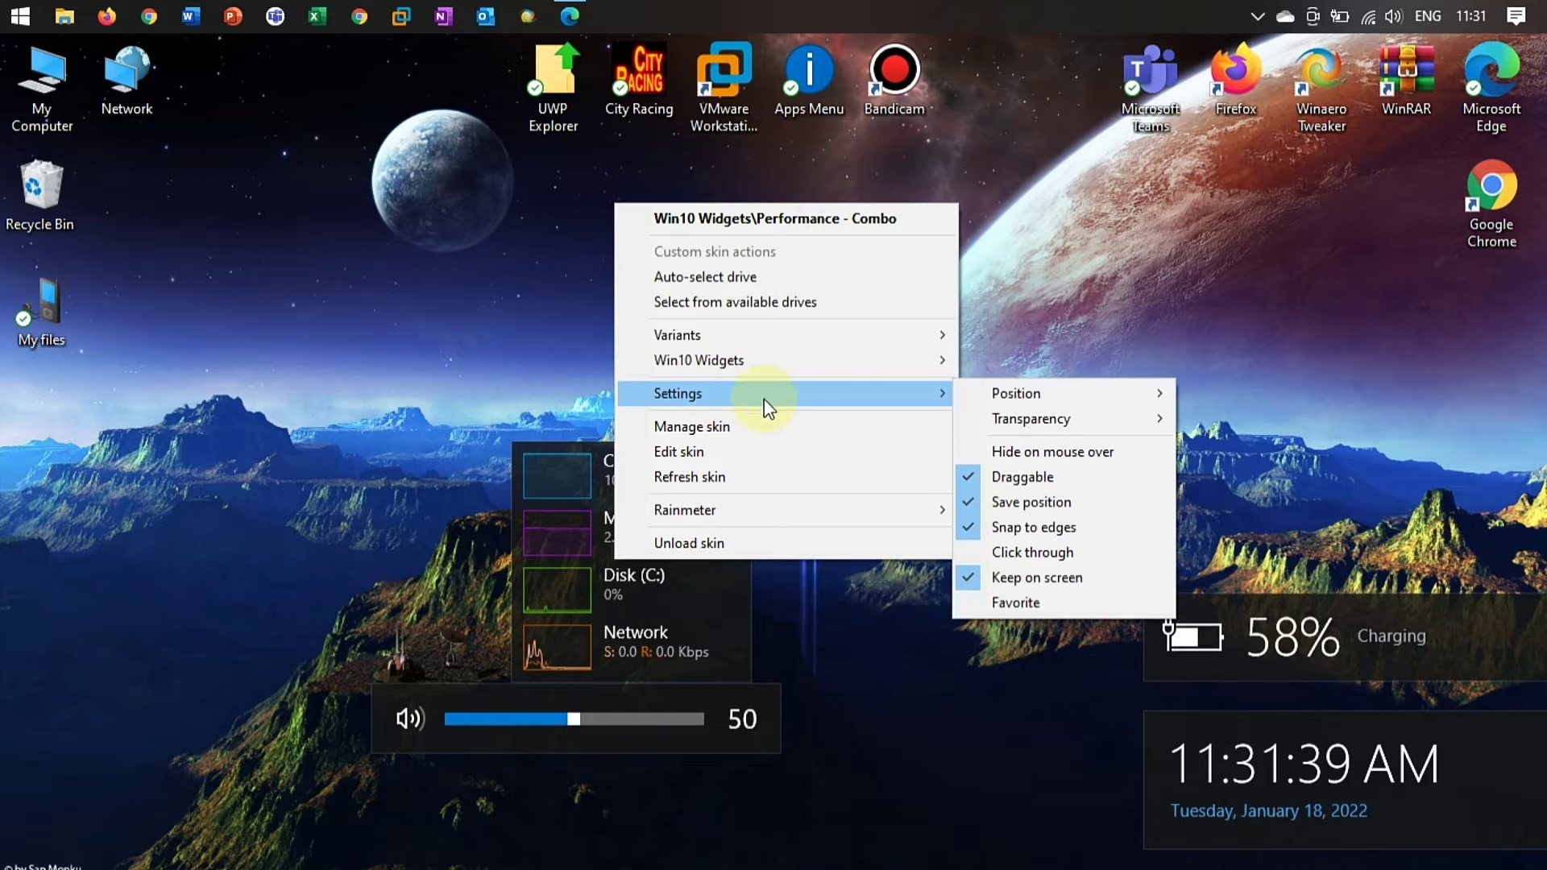
{"action": "mouse_move", "coordinate": [835, 333]}
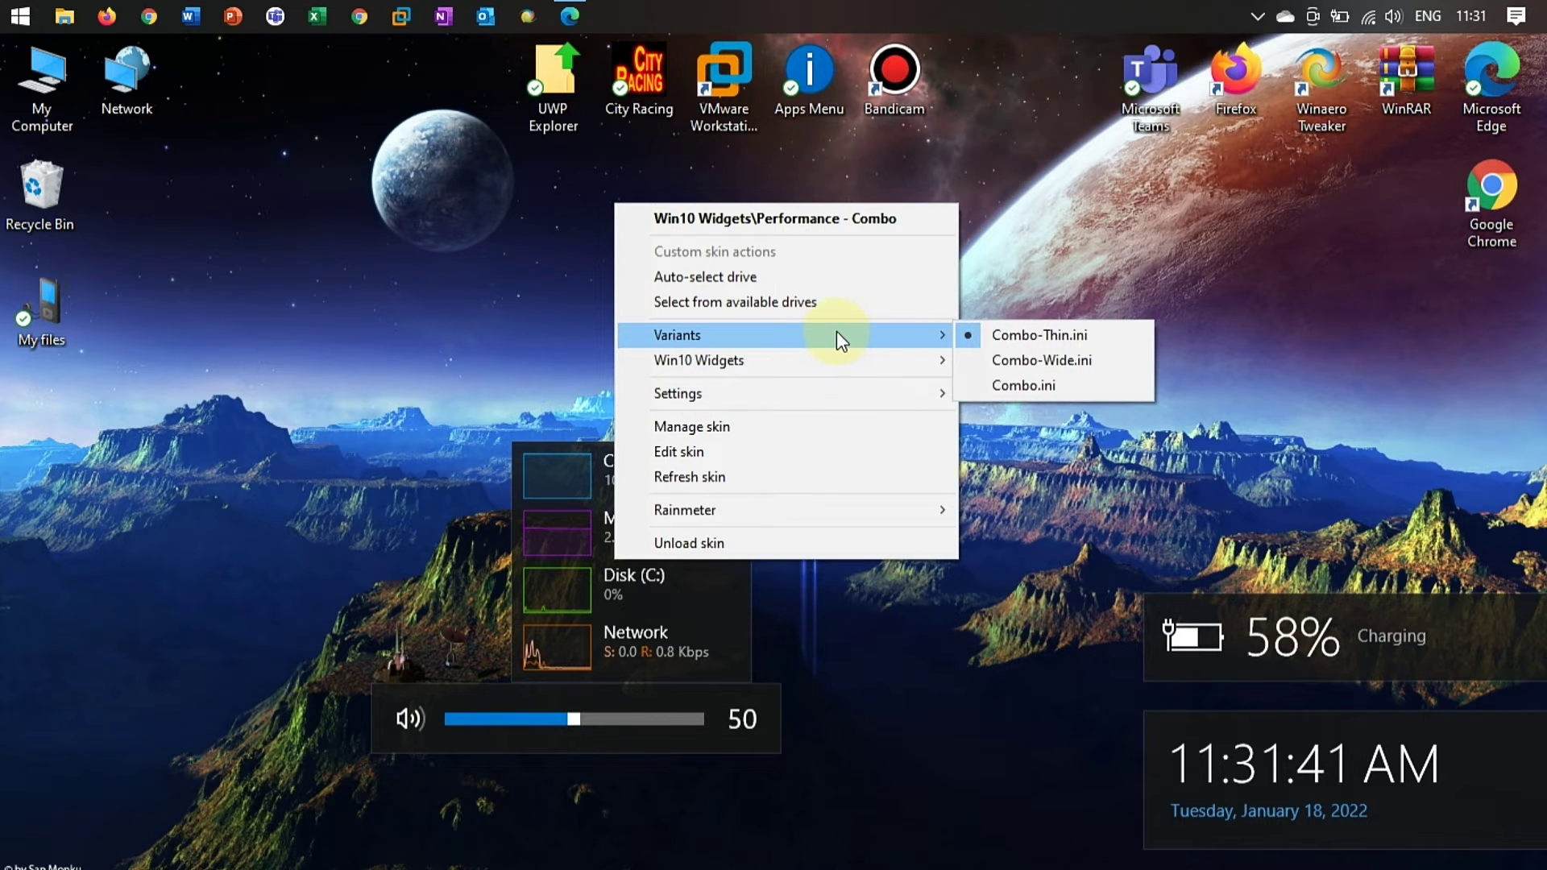
{"action": "left_click", "coordinate": [1020, 362]}
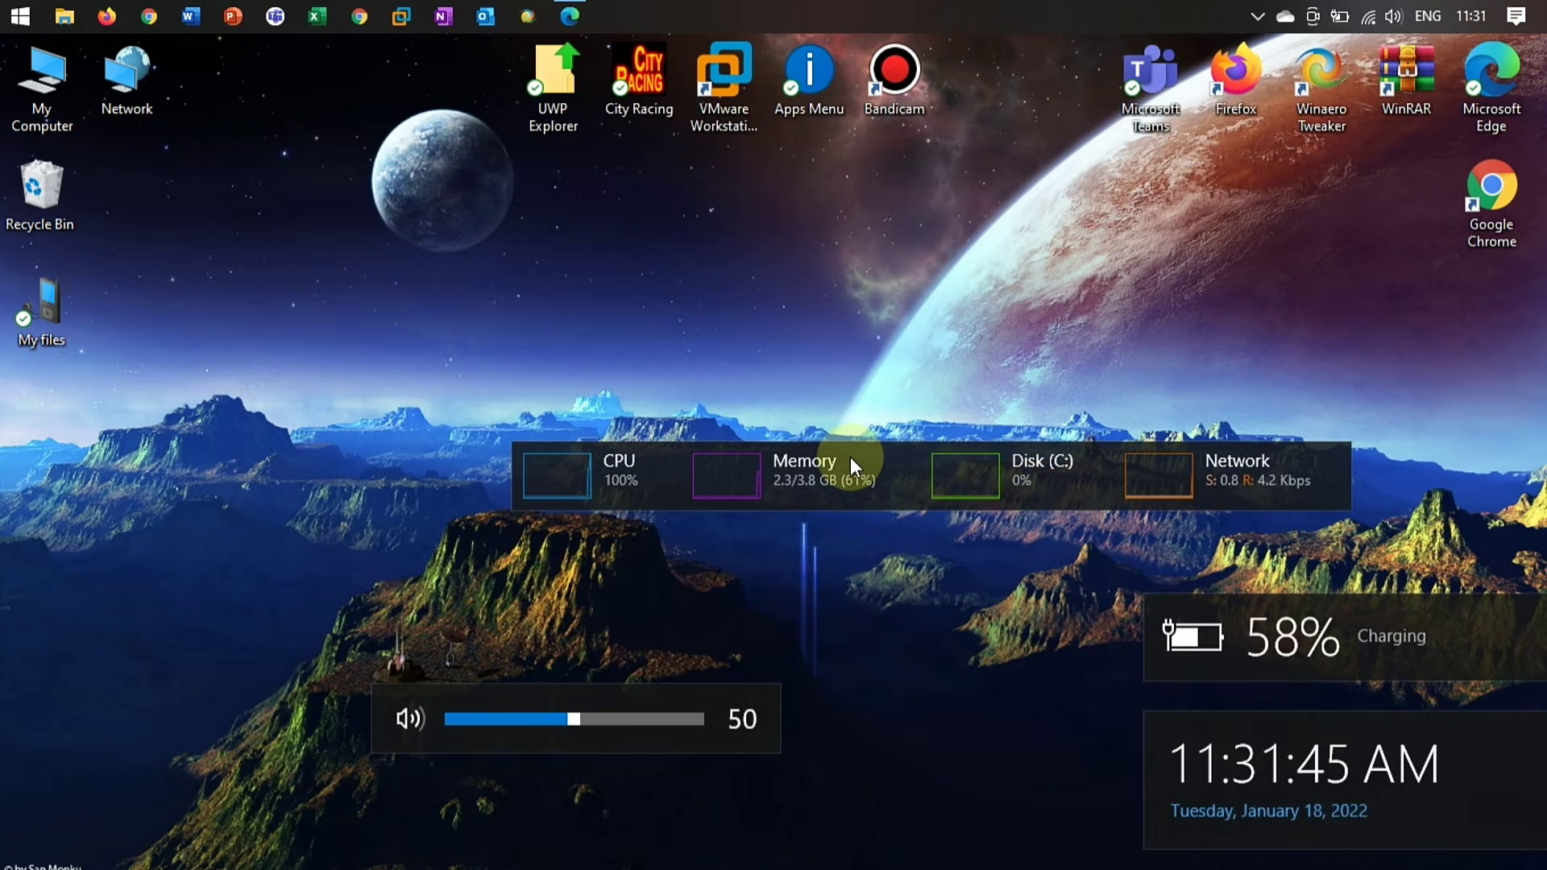
Switch the performance widget to the Combo.ini variant.
{"action": "right_click", "coordinate": [849, 457]}
{"action": "mouse_move", "coordinate": [926, 592]}
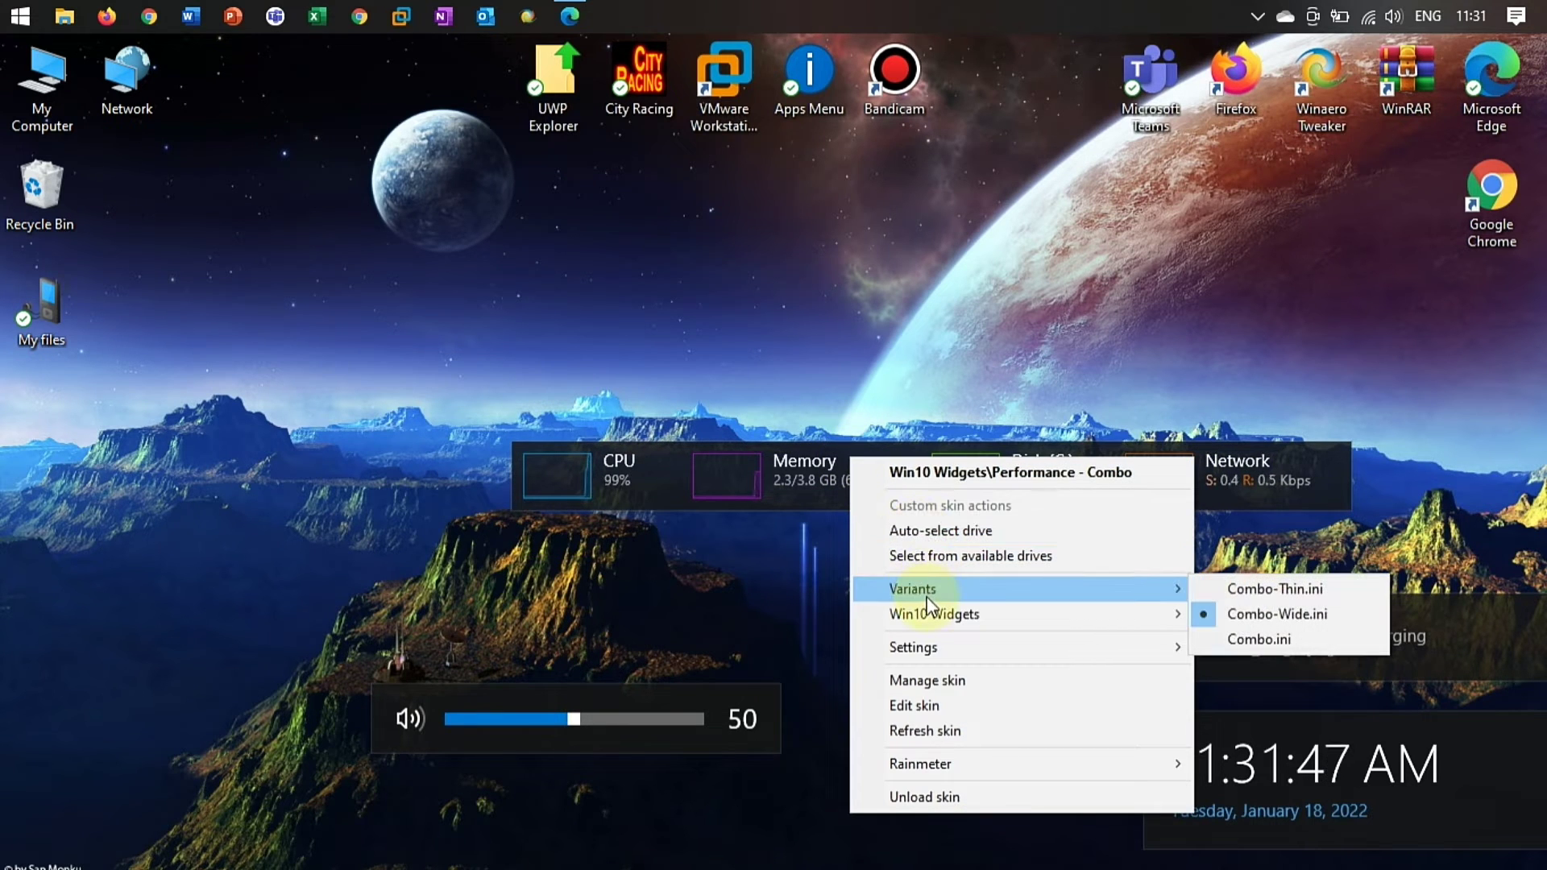
{"action": "left_click", "coordinate": [1279, 639]}
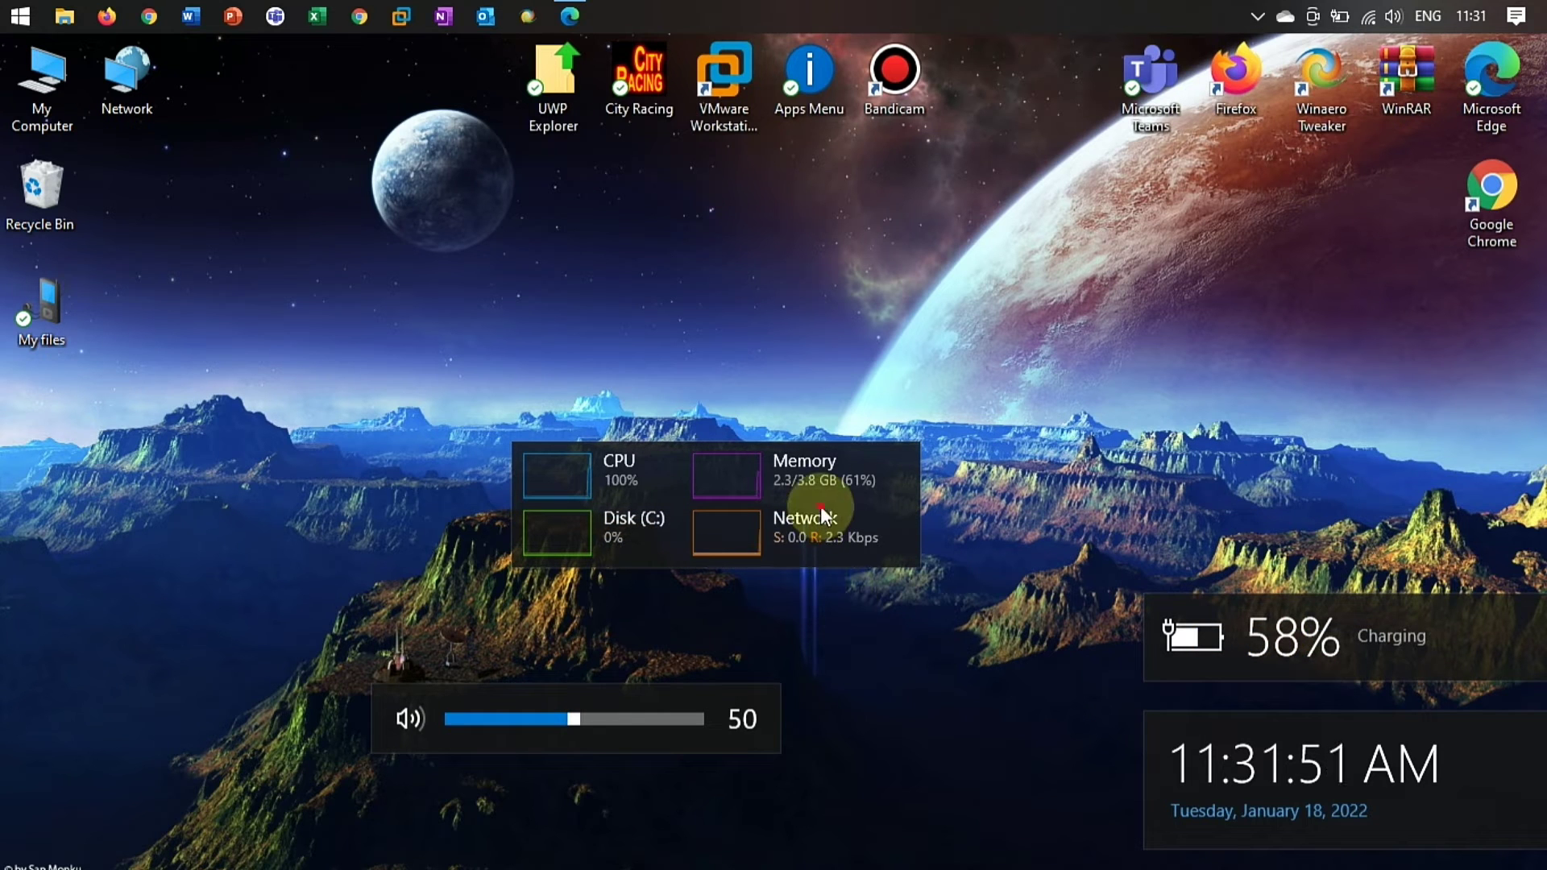
Place the performance widget in the desktop's lower-left corner with the volume widget above it, leaving a small gap between them.
{"action": "left_click_drag", "start_coordinate": [821, 510], "coordinate": [243, 793]}
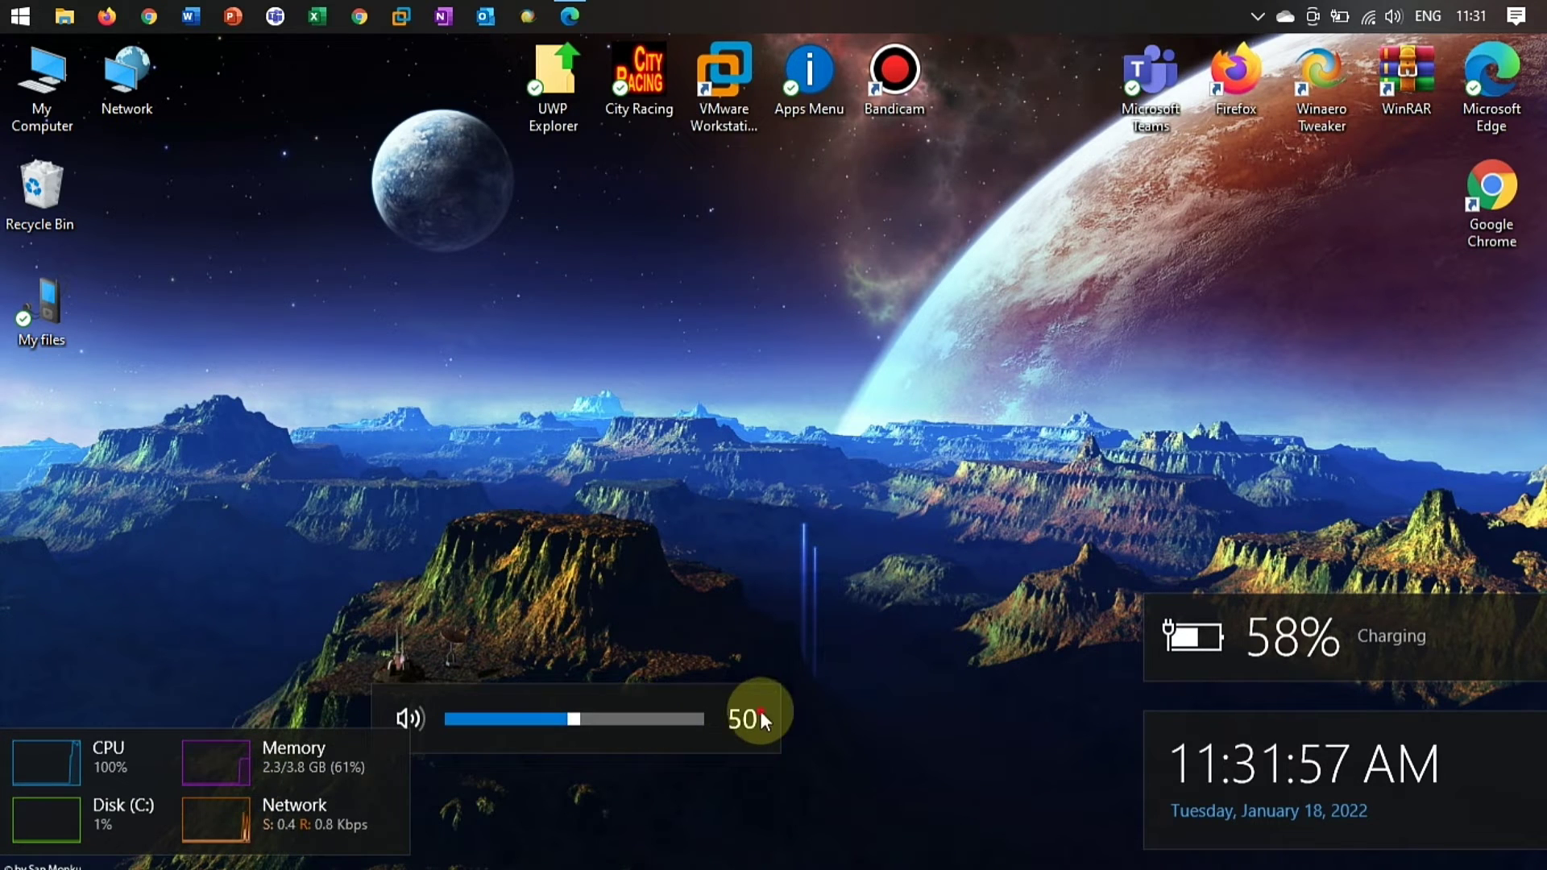
{"action": "left_click_drag", "start_coordinate": [760, 716], "coordinate": [211, 643]}
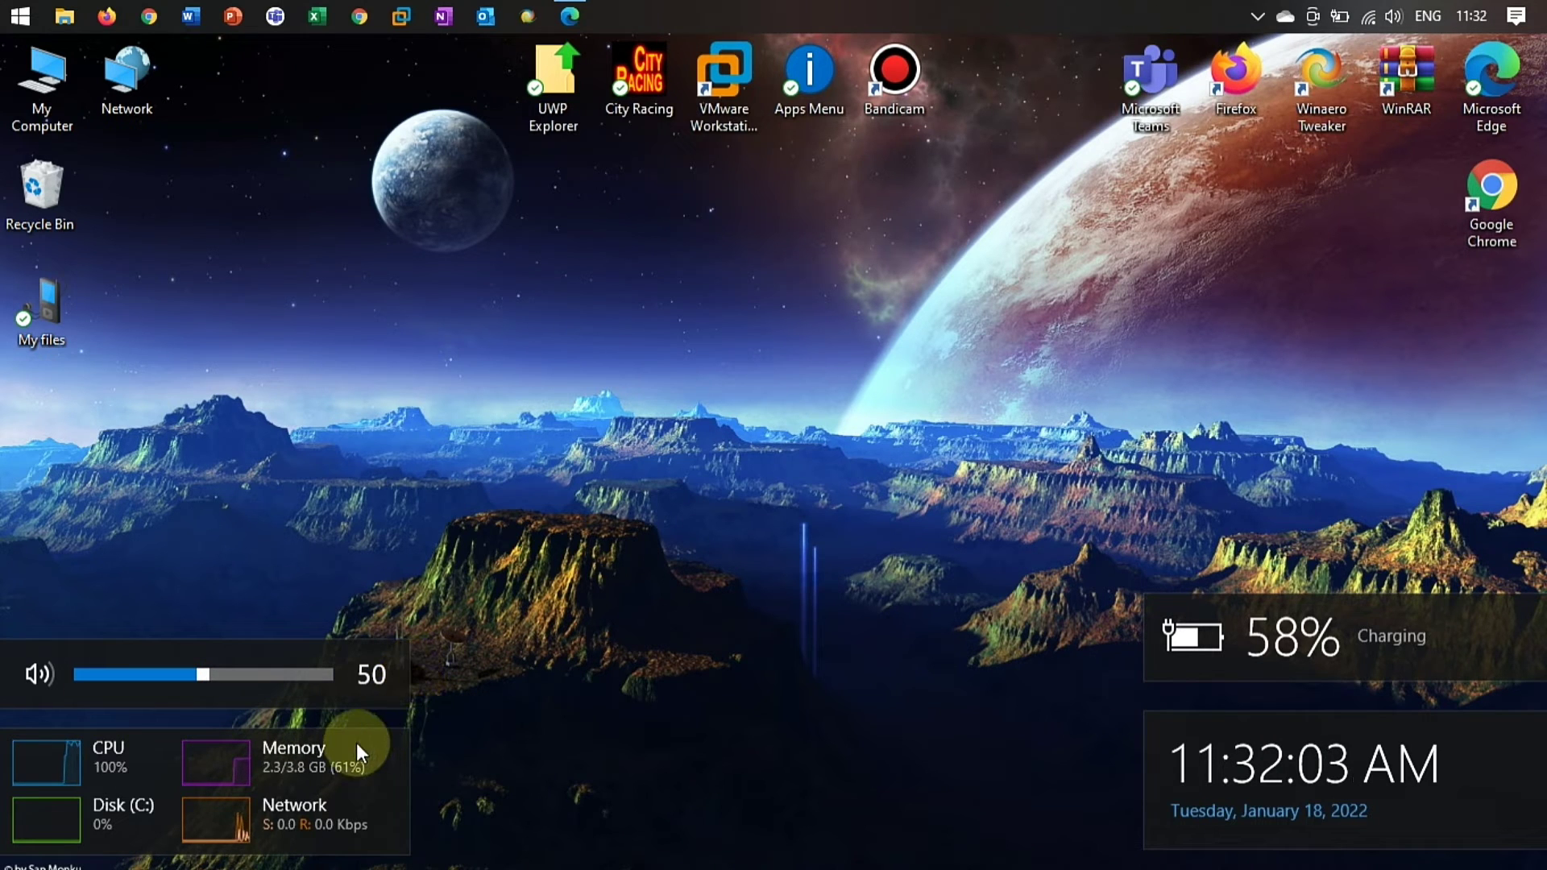
{"action": "left_click_drag", "start_coordinate": [356, 743], "coordinate": [356, 725]}
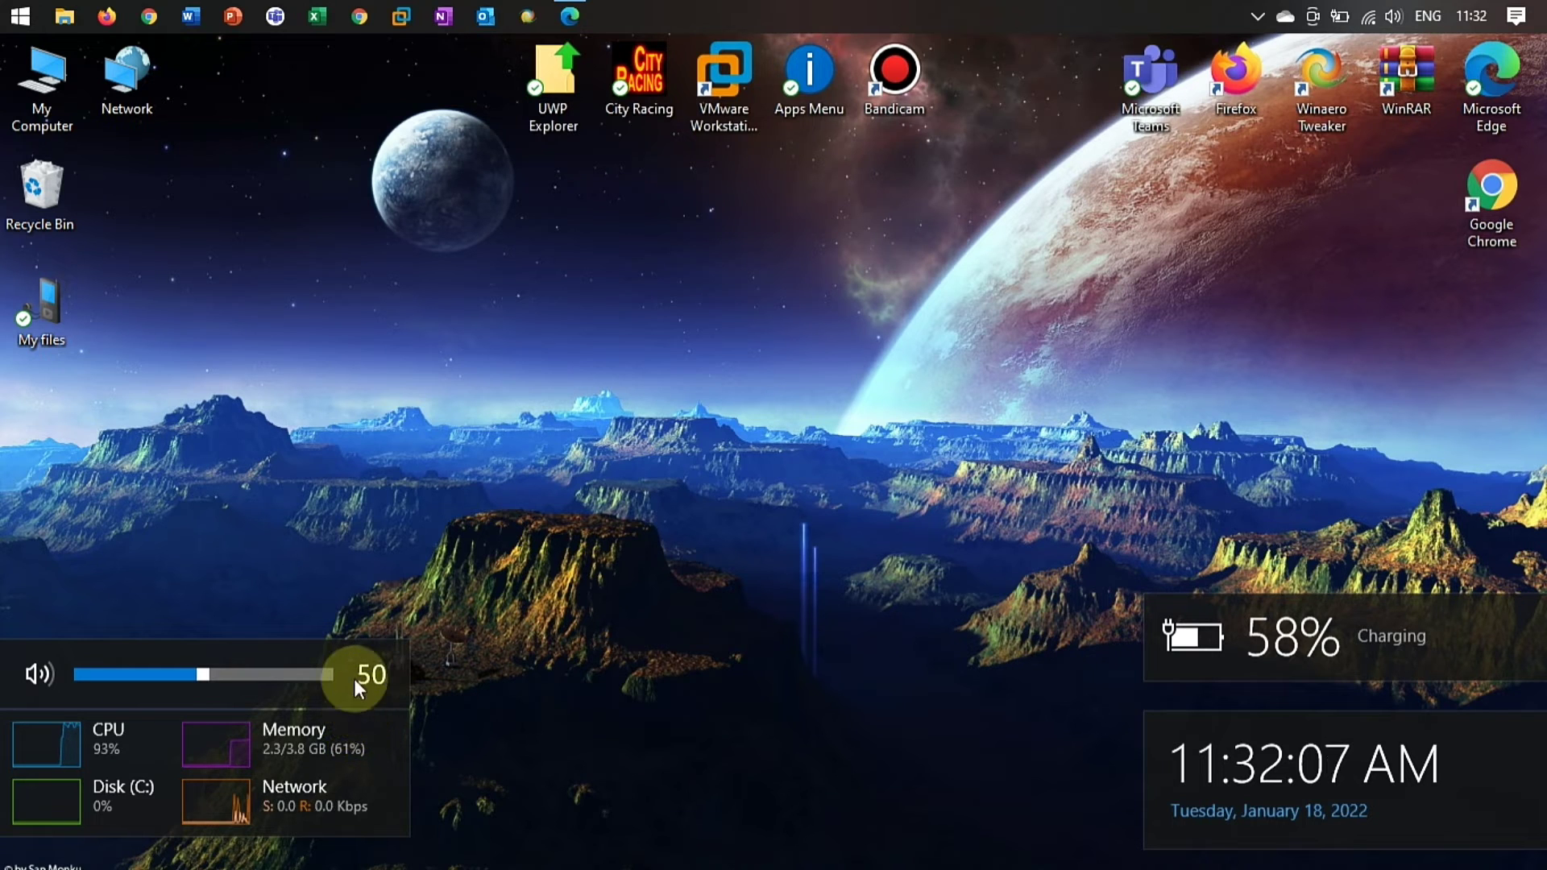
{"action": "left_click_drag", "start_coordinate": [355, 664], "coordinate": [353, 639]}
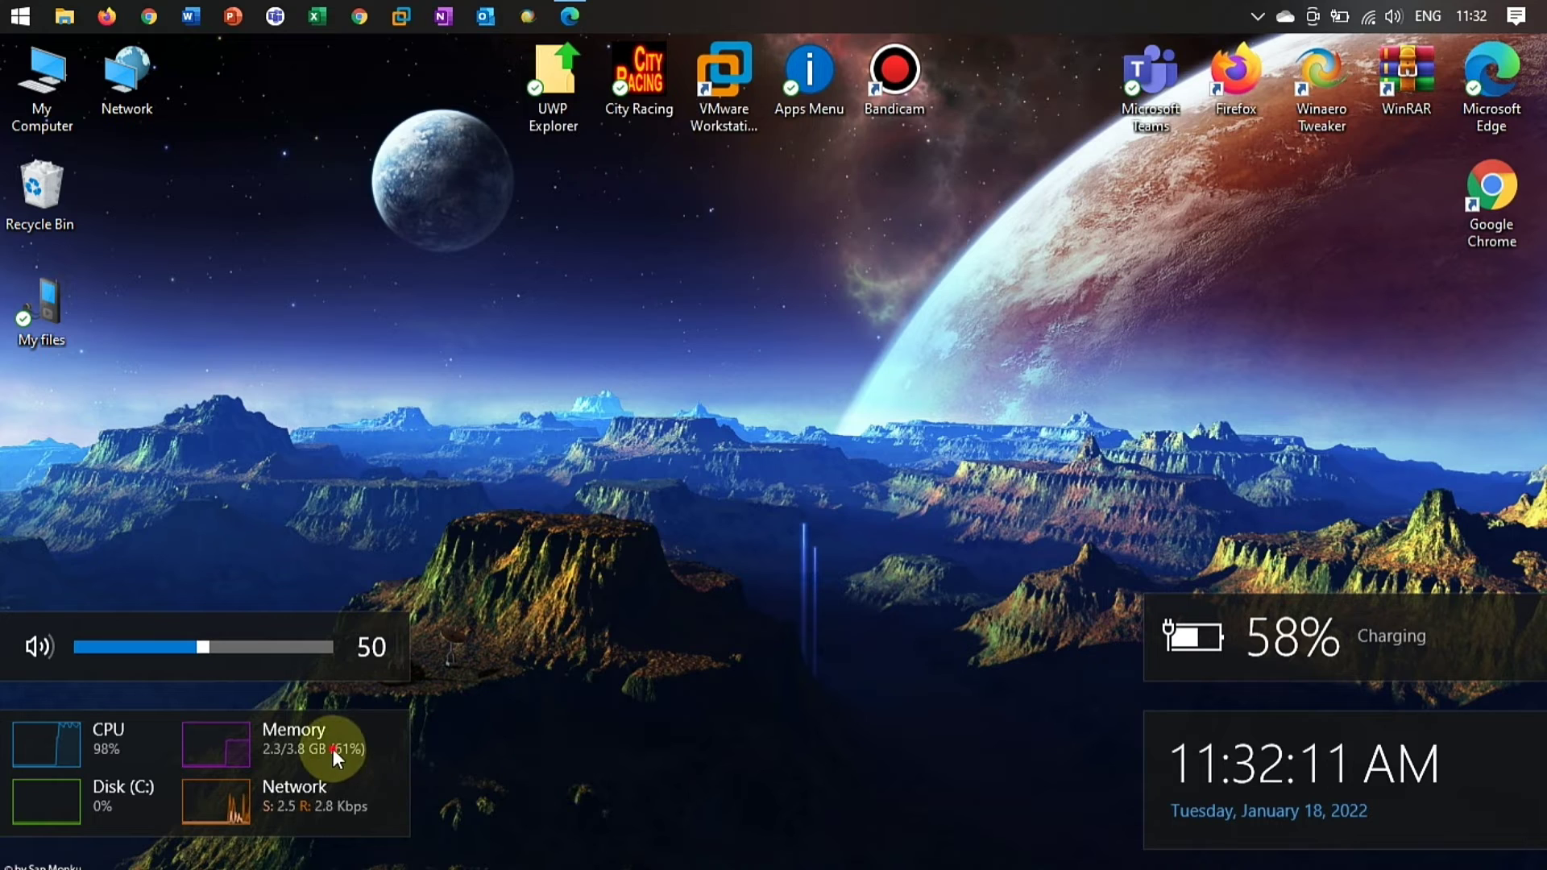
{"action": "left_click_drag", "start_coordinate": [332, 748], "coordinate": [350, 809]}
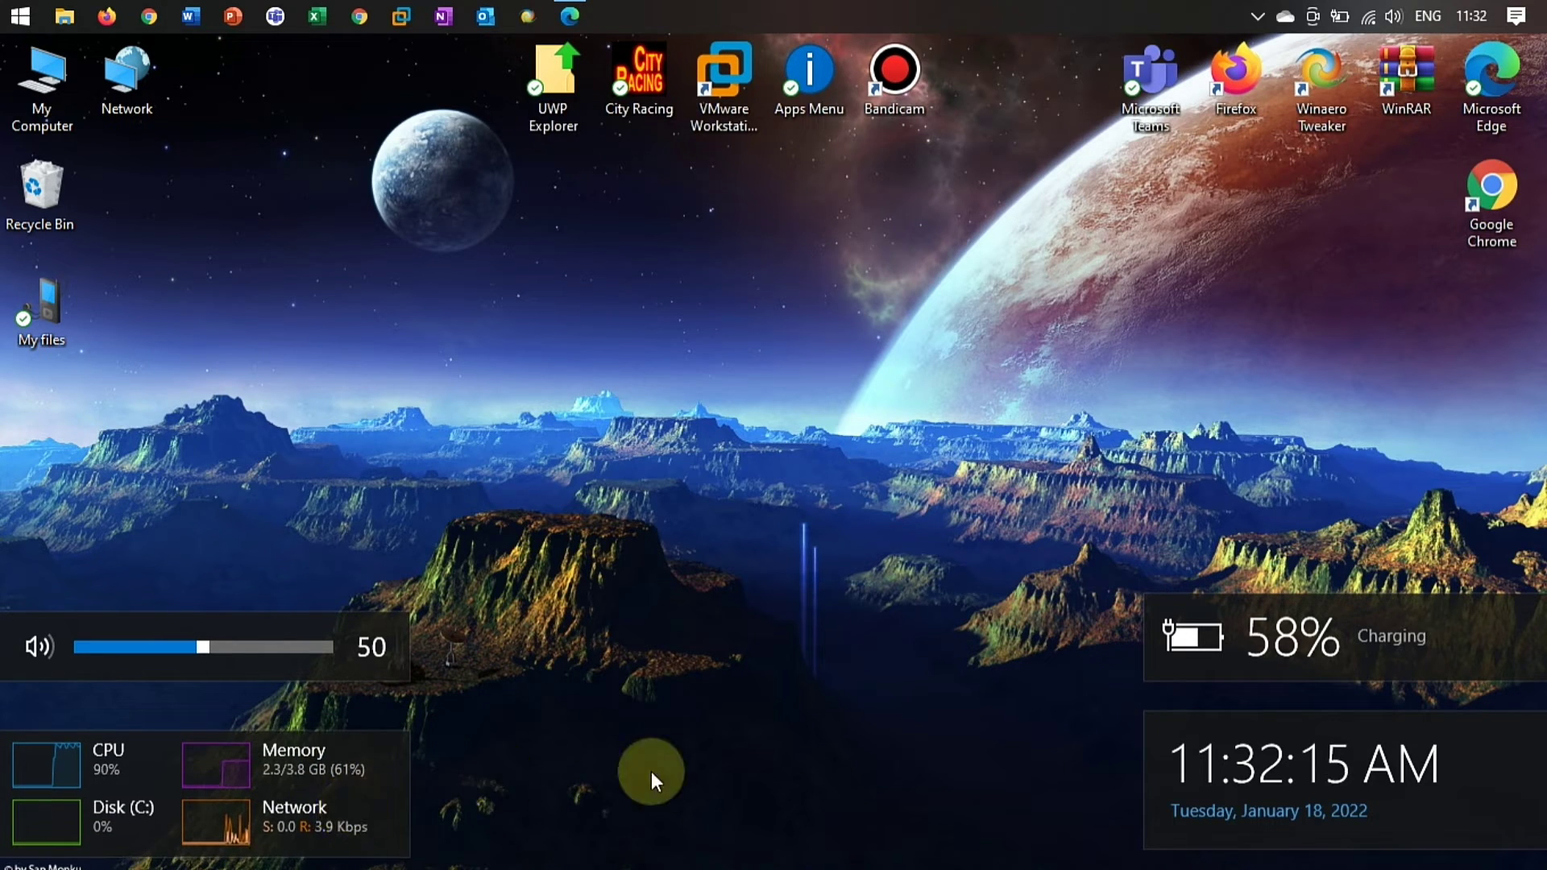
Move the clock widget slightly down to leave a small gap below the battery widget.
{"action": "mouse_move", "coordinate": [1178, 766]}
{"action": "left_mouse_down"}
{"action": "mouse_move", "coordinate": [1178, 785]}
{"action": "mouse_move", "coordinate": [1155, 779]}
{"action": "left_mouse_up"}
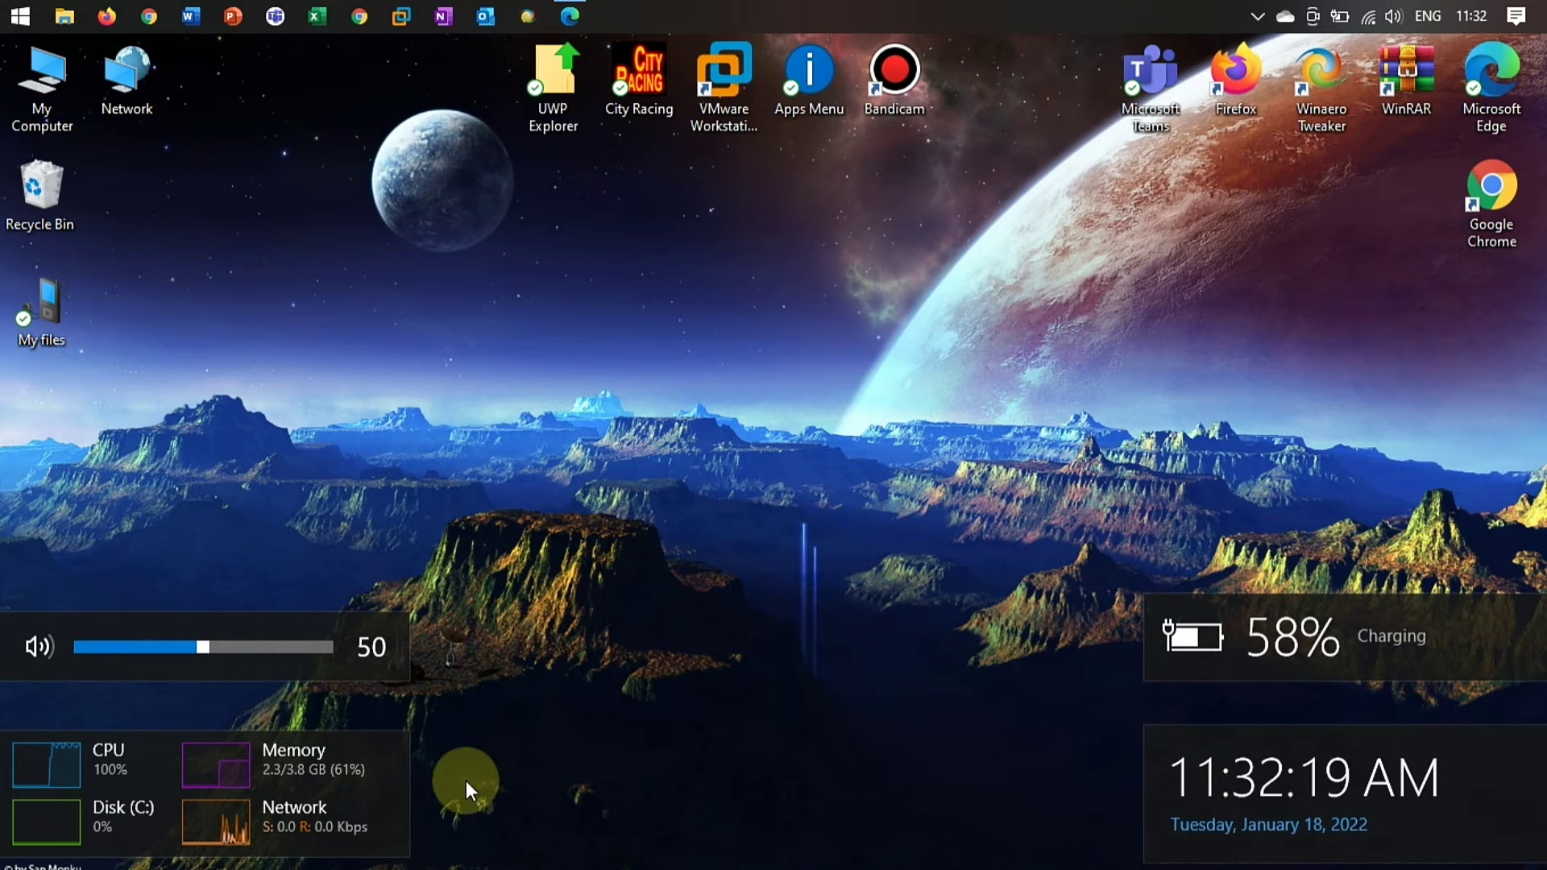
Turn off the Draggable setting for the performance widget and check the option in its settings.
{"action": "right_click", "coordinate": [302, 771]}
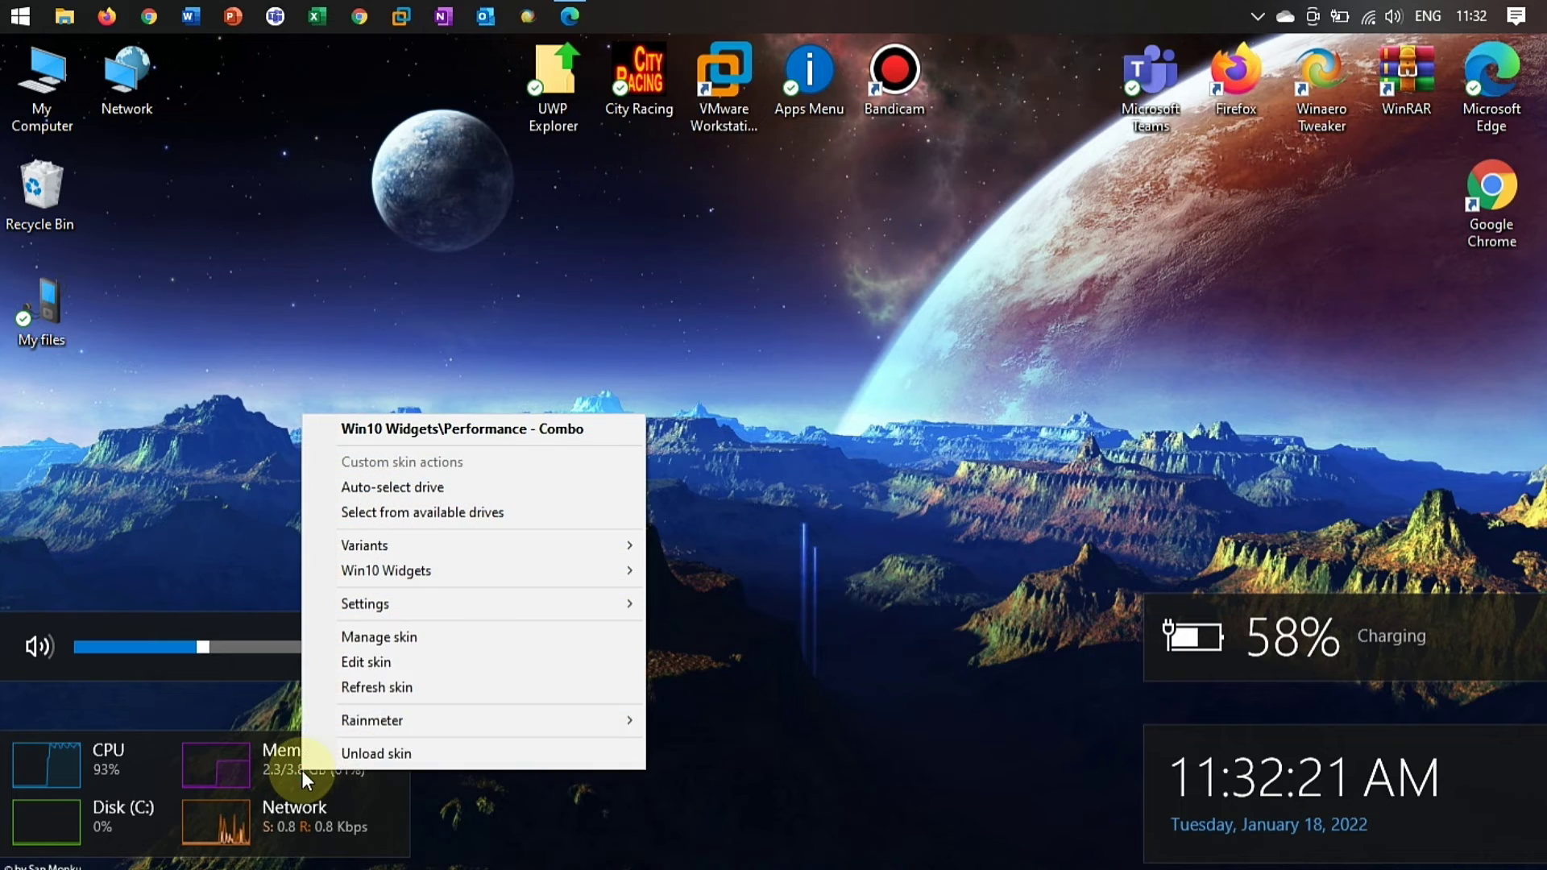
{"action": "mouse_move", "coordinate": [482, 608]}
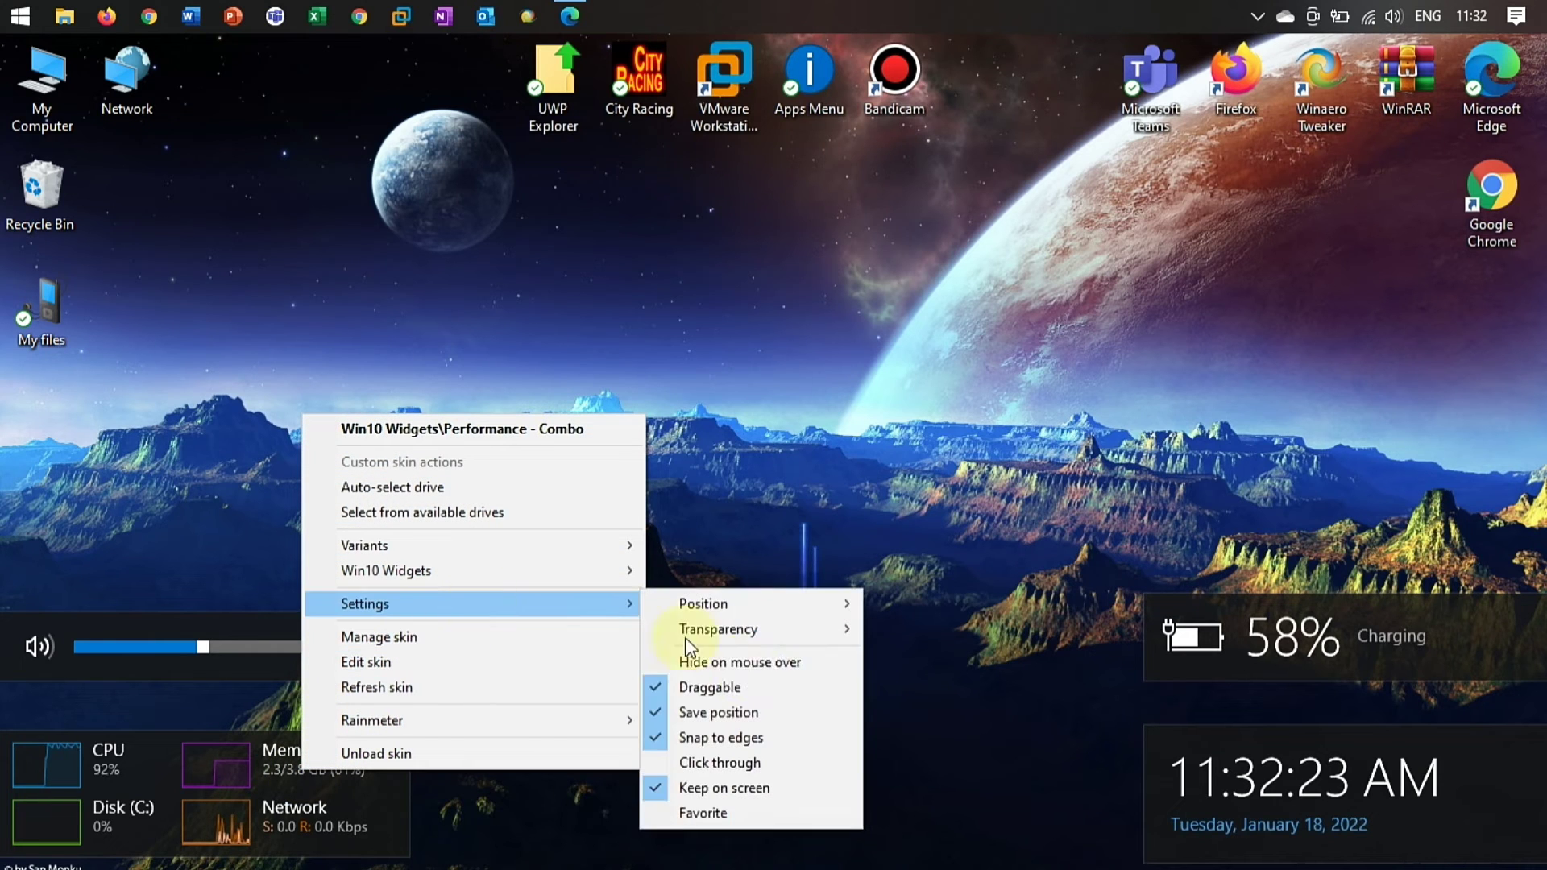
{"action": "left_click", "coordinate": [740, 684]}
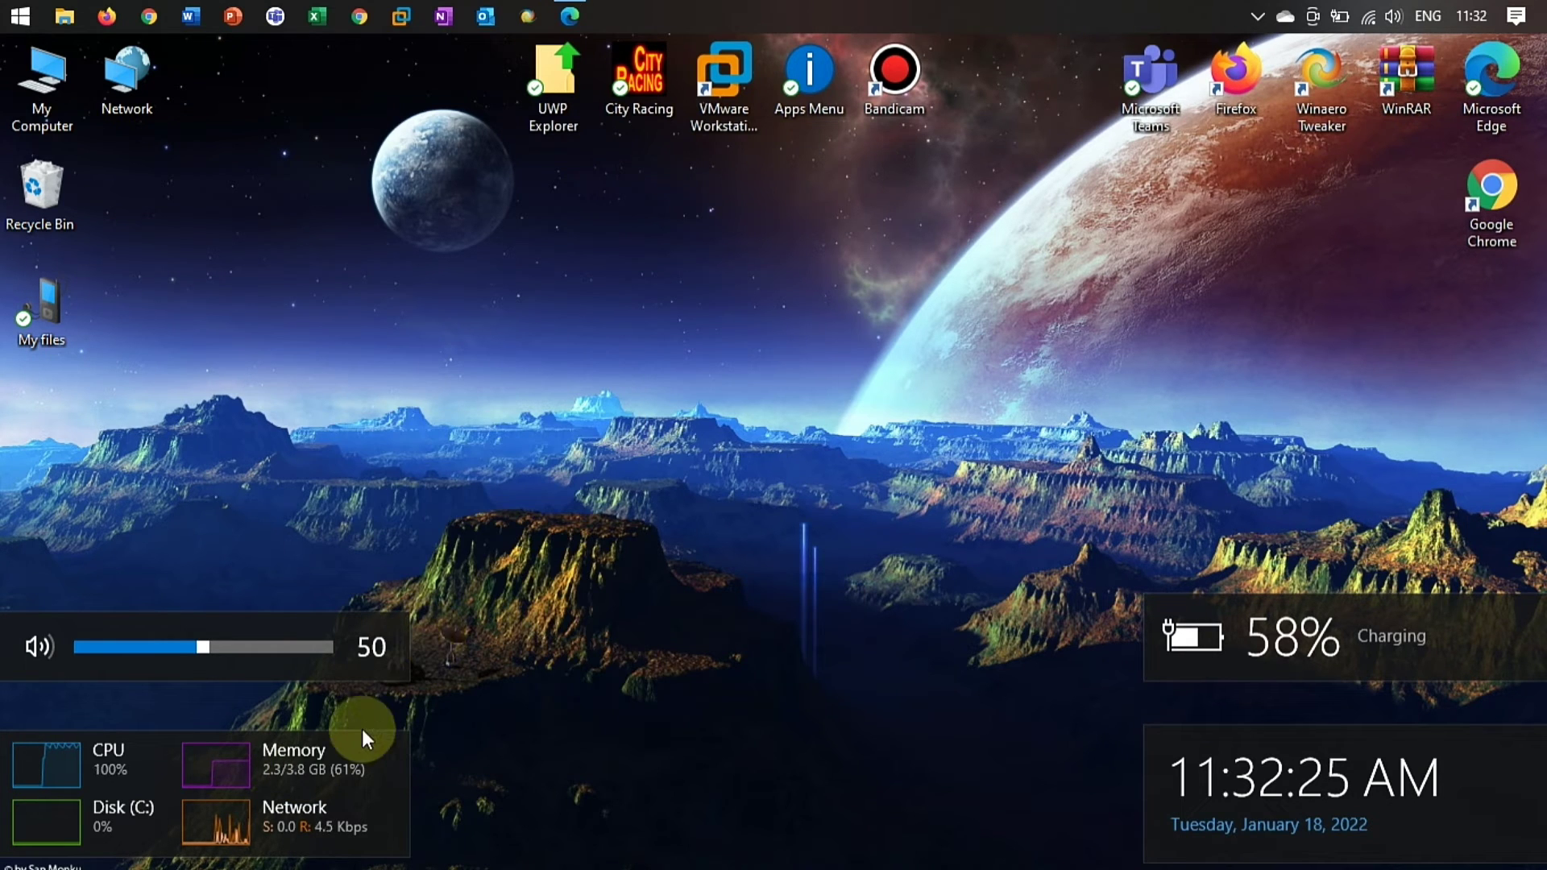
{"action": "right_click", "coordinate": [350, 762]}
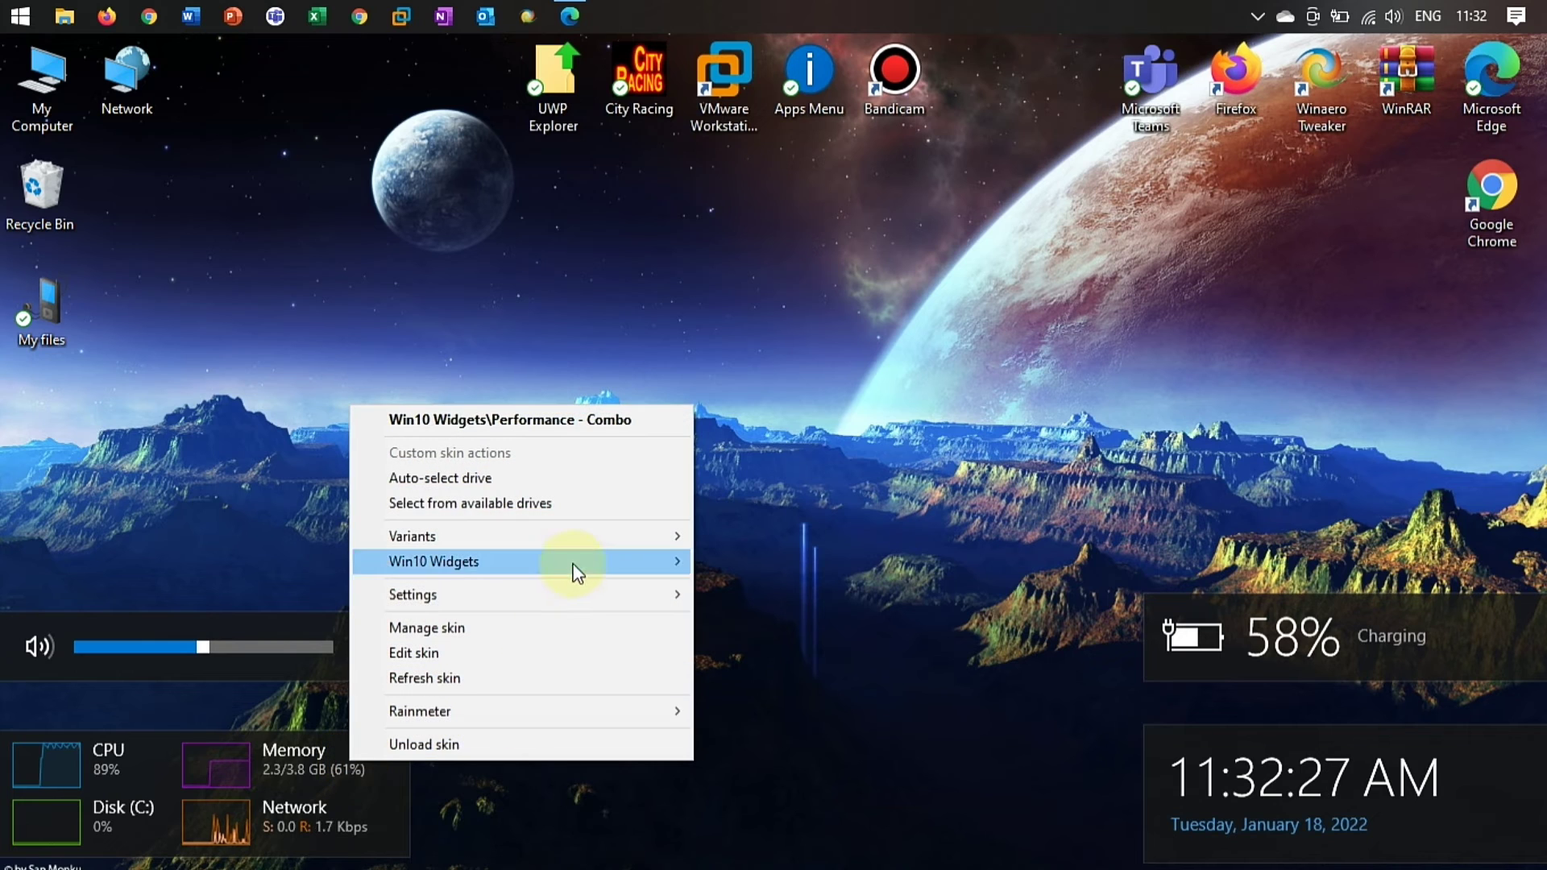
{"action": "mouse_move", "coordinate": [577, 596]}
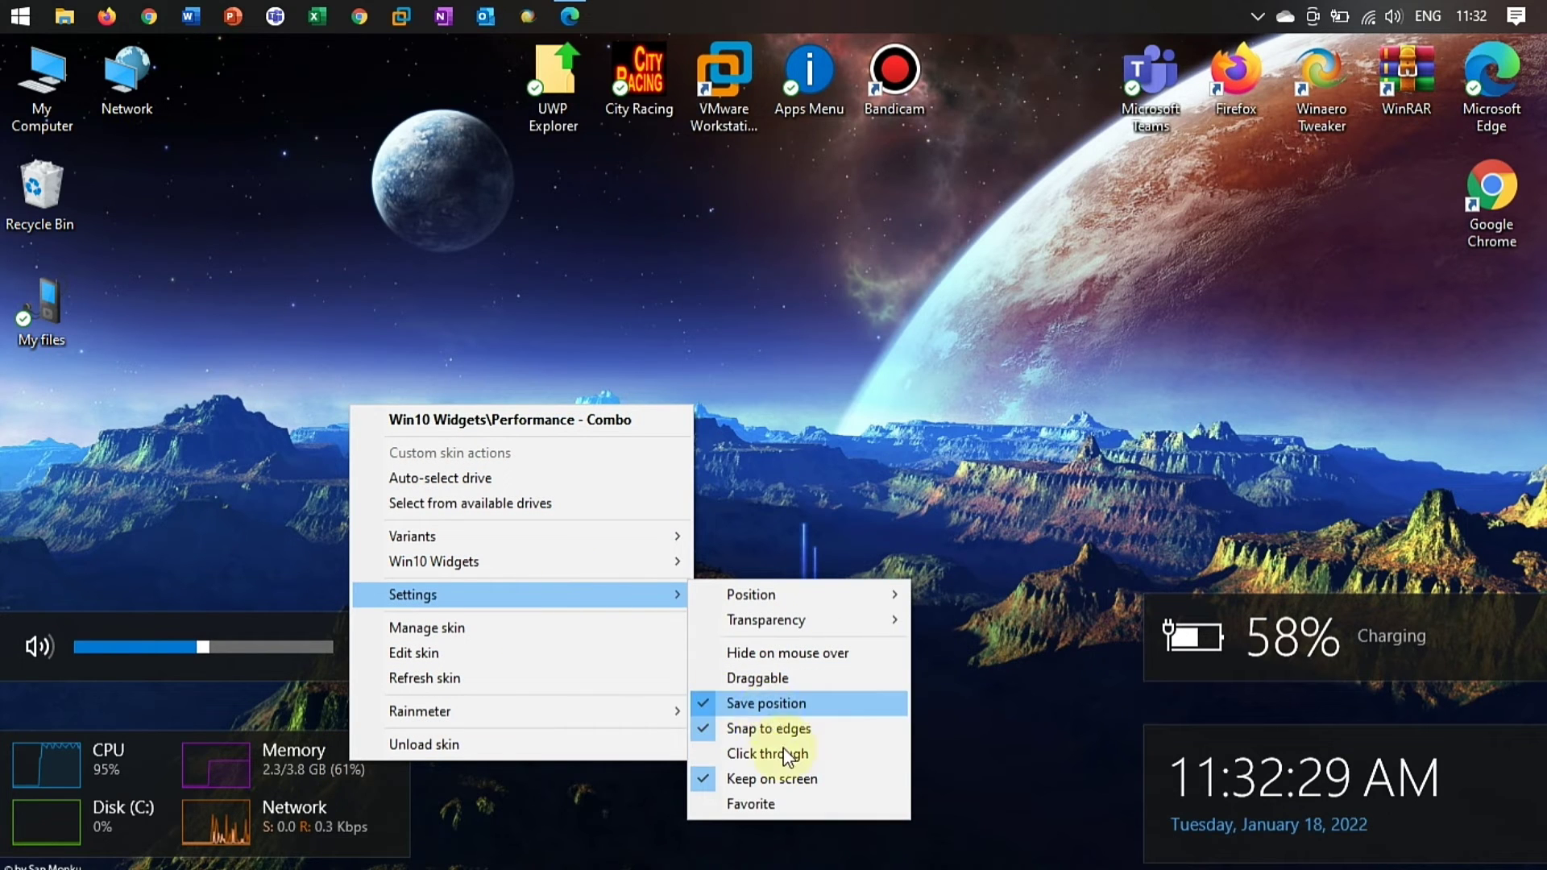
{"action": "left_click", "coordinate": [1049, 681]}
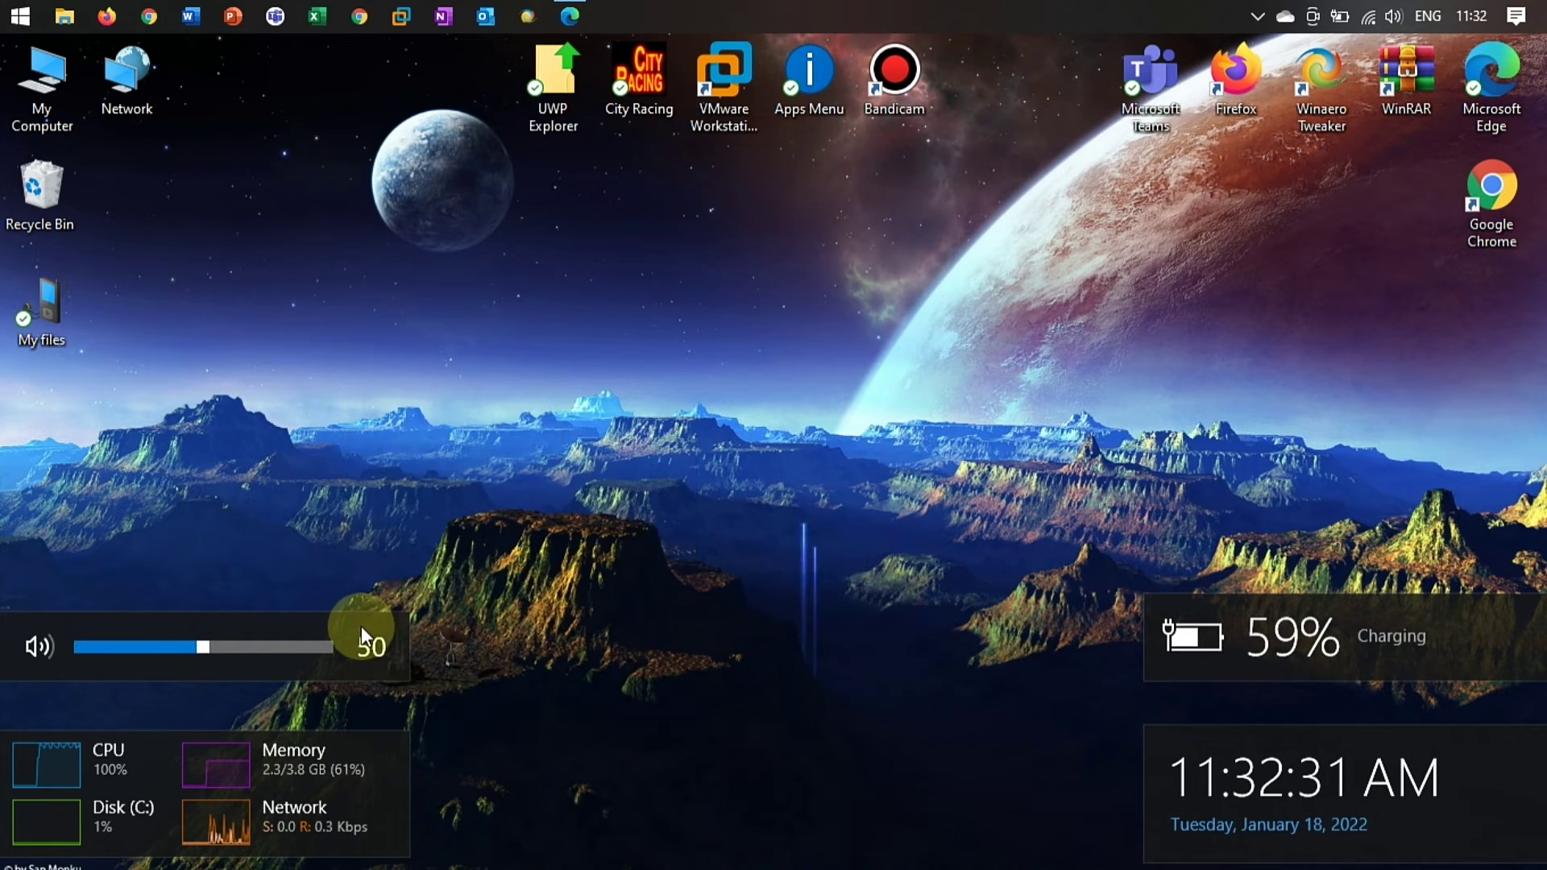
Turn off the Draggable setting for the volume widget.
{"action": "right_click", "coordinate": [361, 627]}
{"action": "mouse_move", "coordinate": [484, 466]}
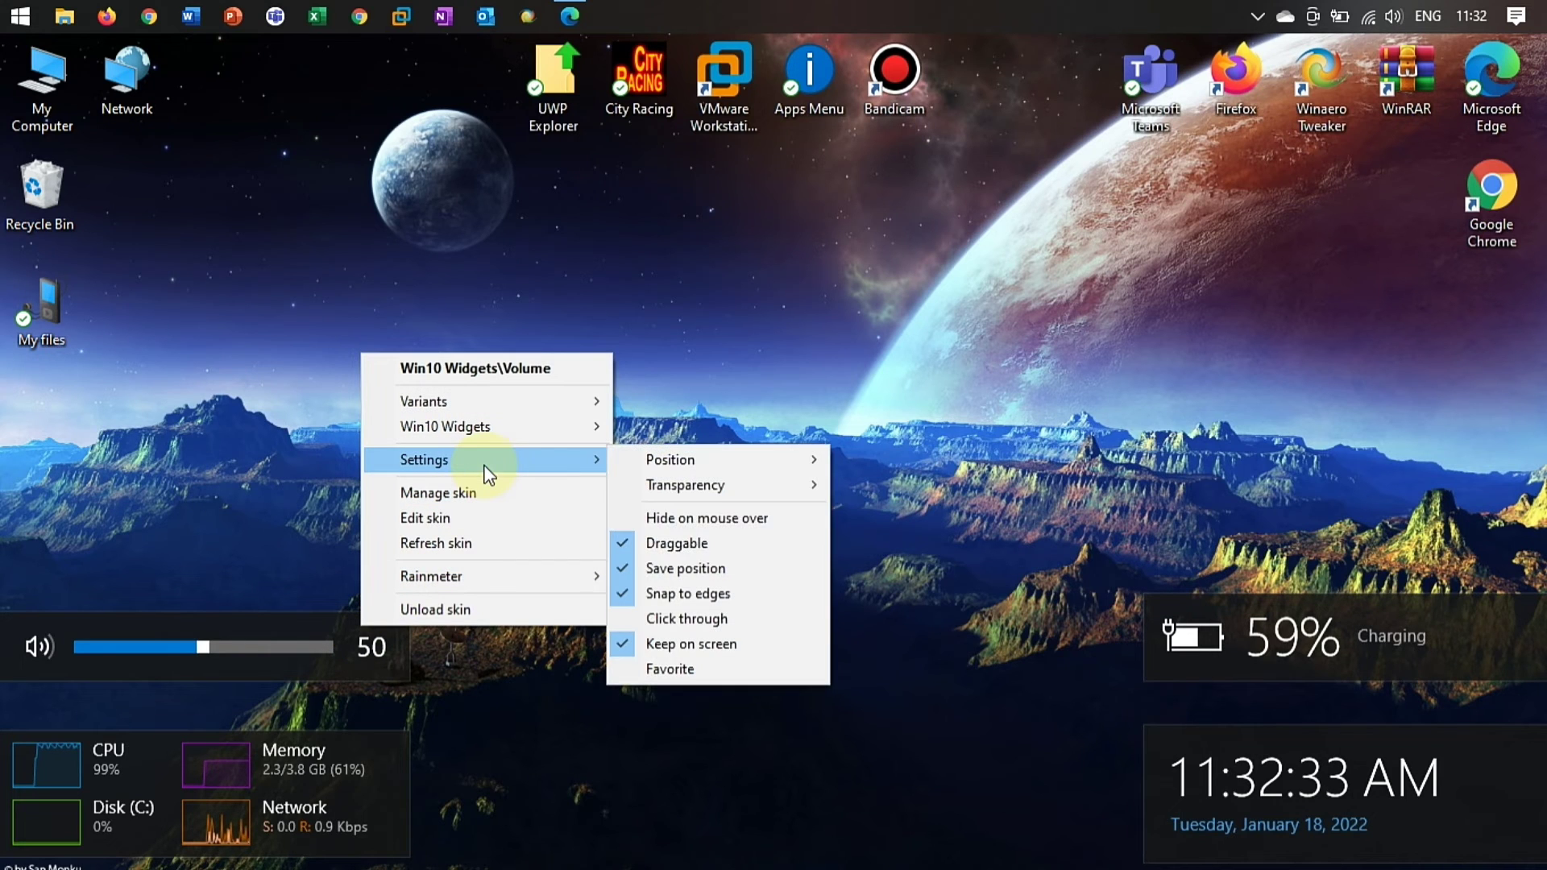
{"action": "left_click", "coordinate": [652, 543]}
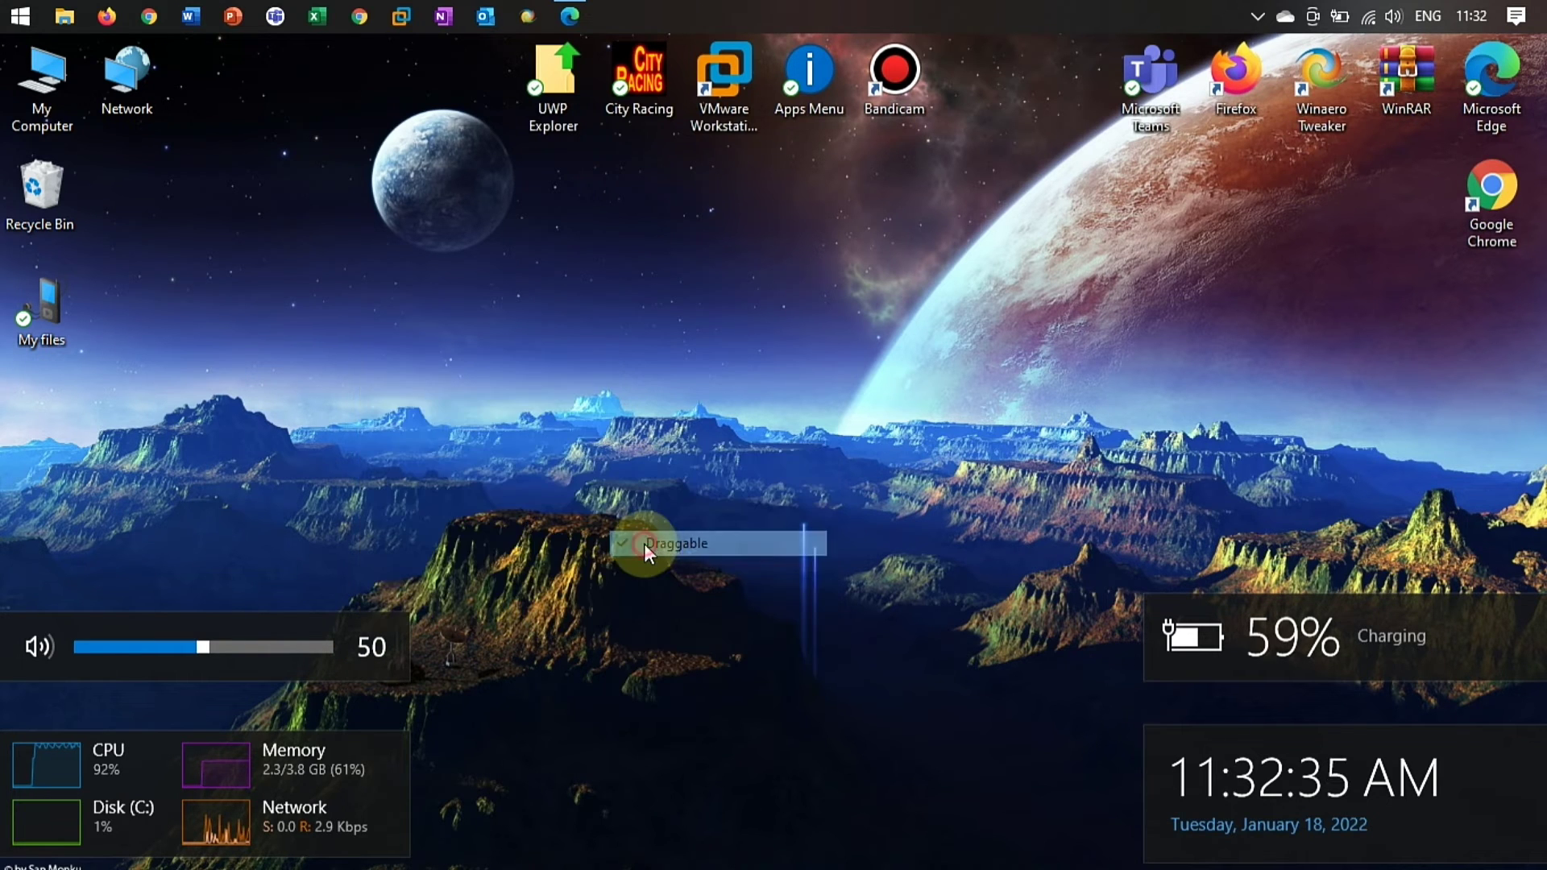
Turn off the Draggable setting for the battery widget.
{"action": "right_click", "coordinate": [1232, 651]}
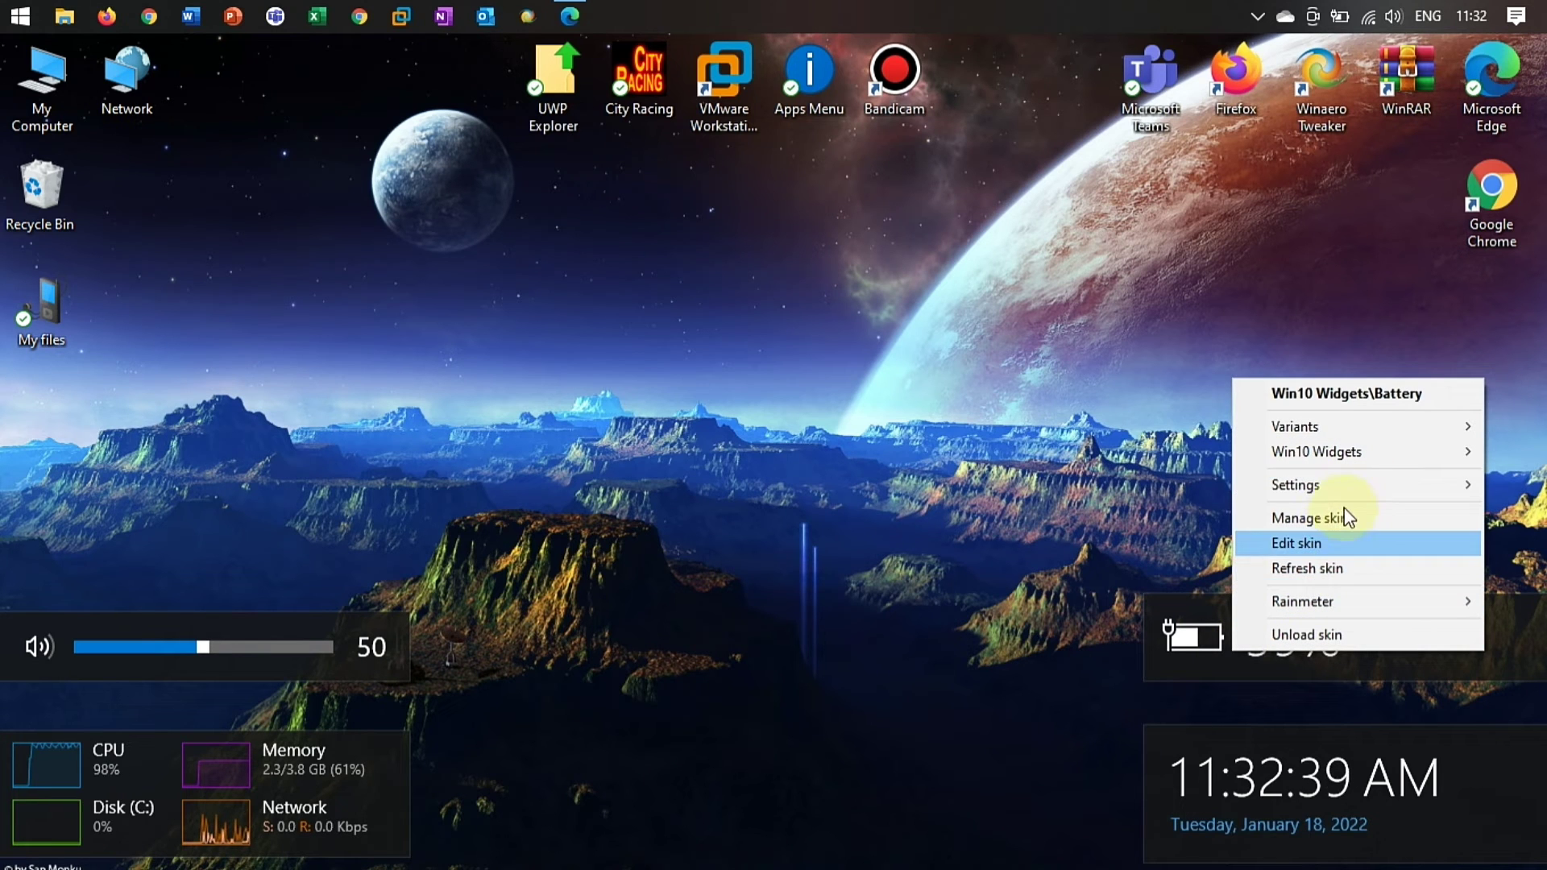
{"action": "mouse_move", "coordinate": [1347, 495]}
{"action": "left_click", "coordinate": [1181, 579]}
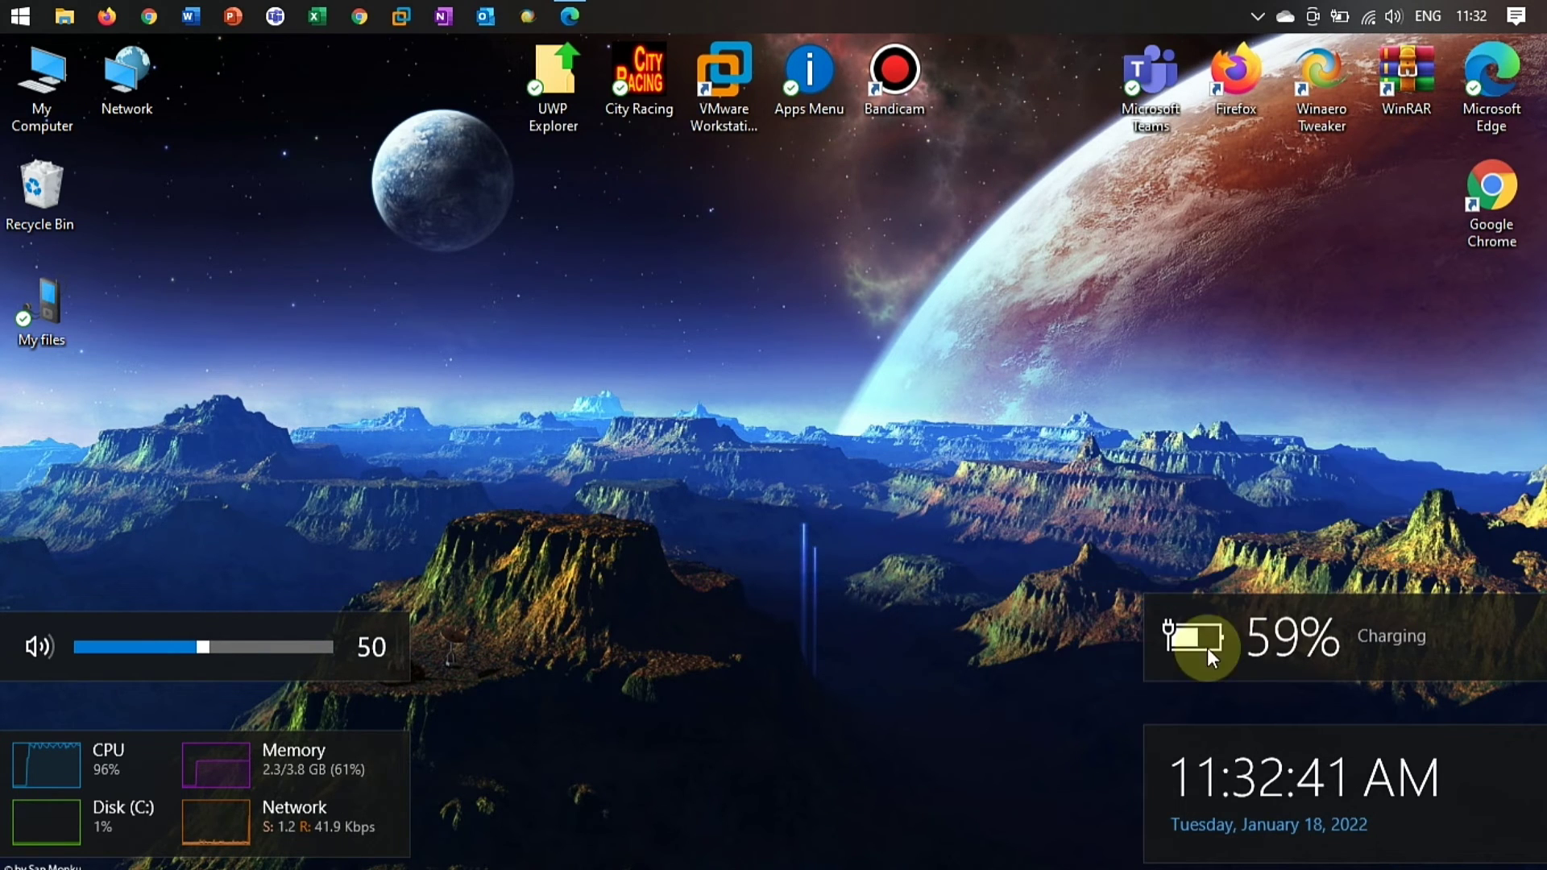
Turn off the Draggable setting for the clock widget.
{"action": "right_click", "coordinate": [1229, 788]}
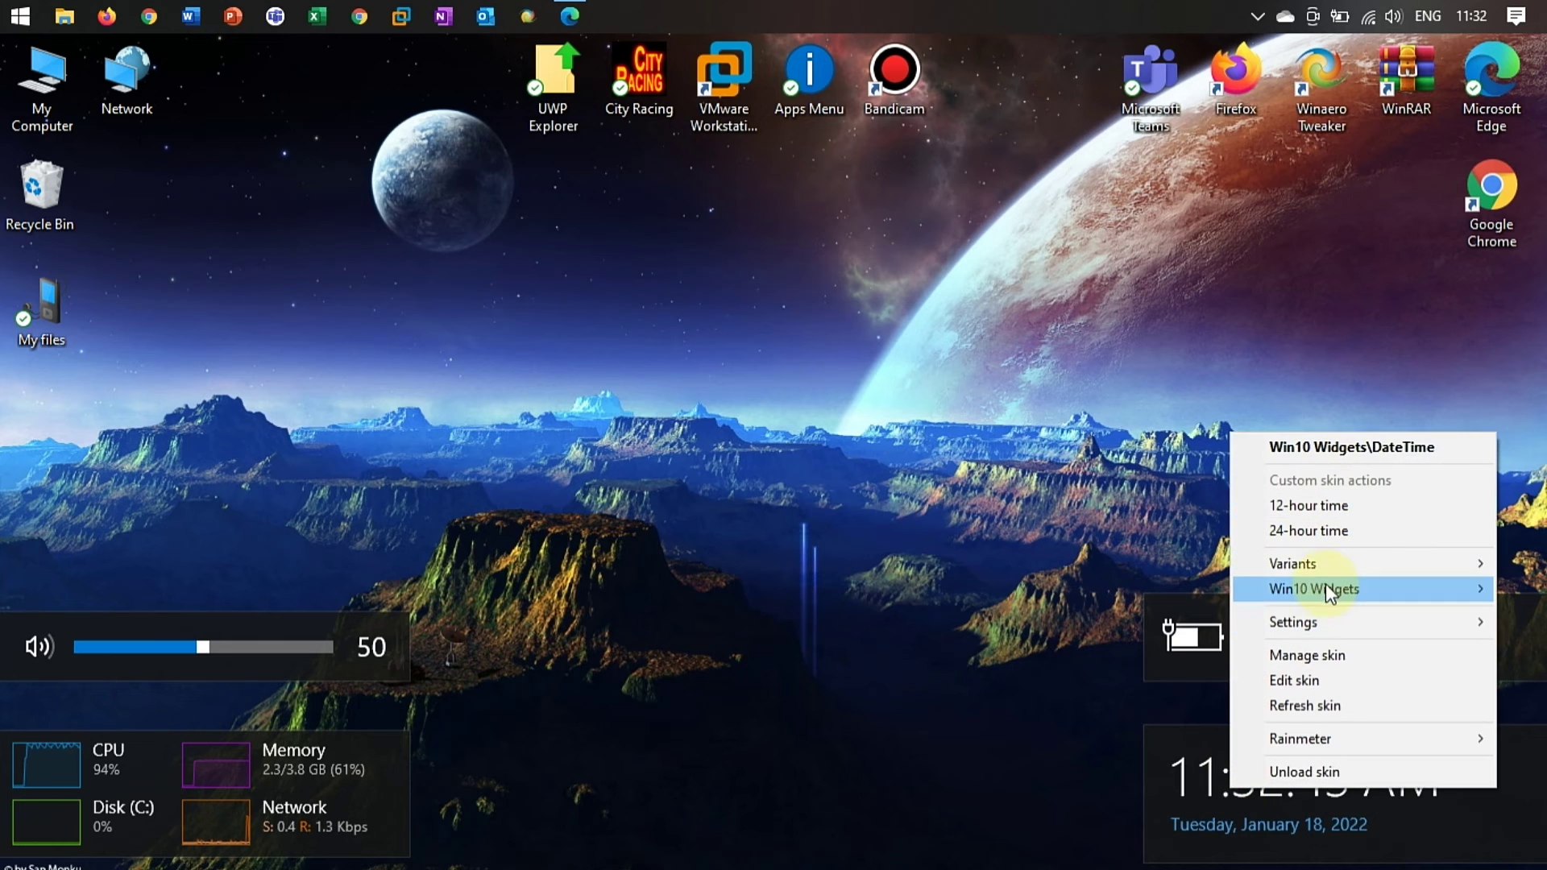
{"action": "mouse_move", "coordinate": [1317, 618]}
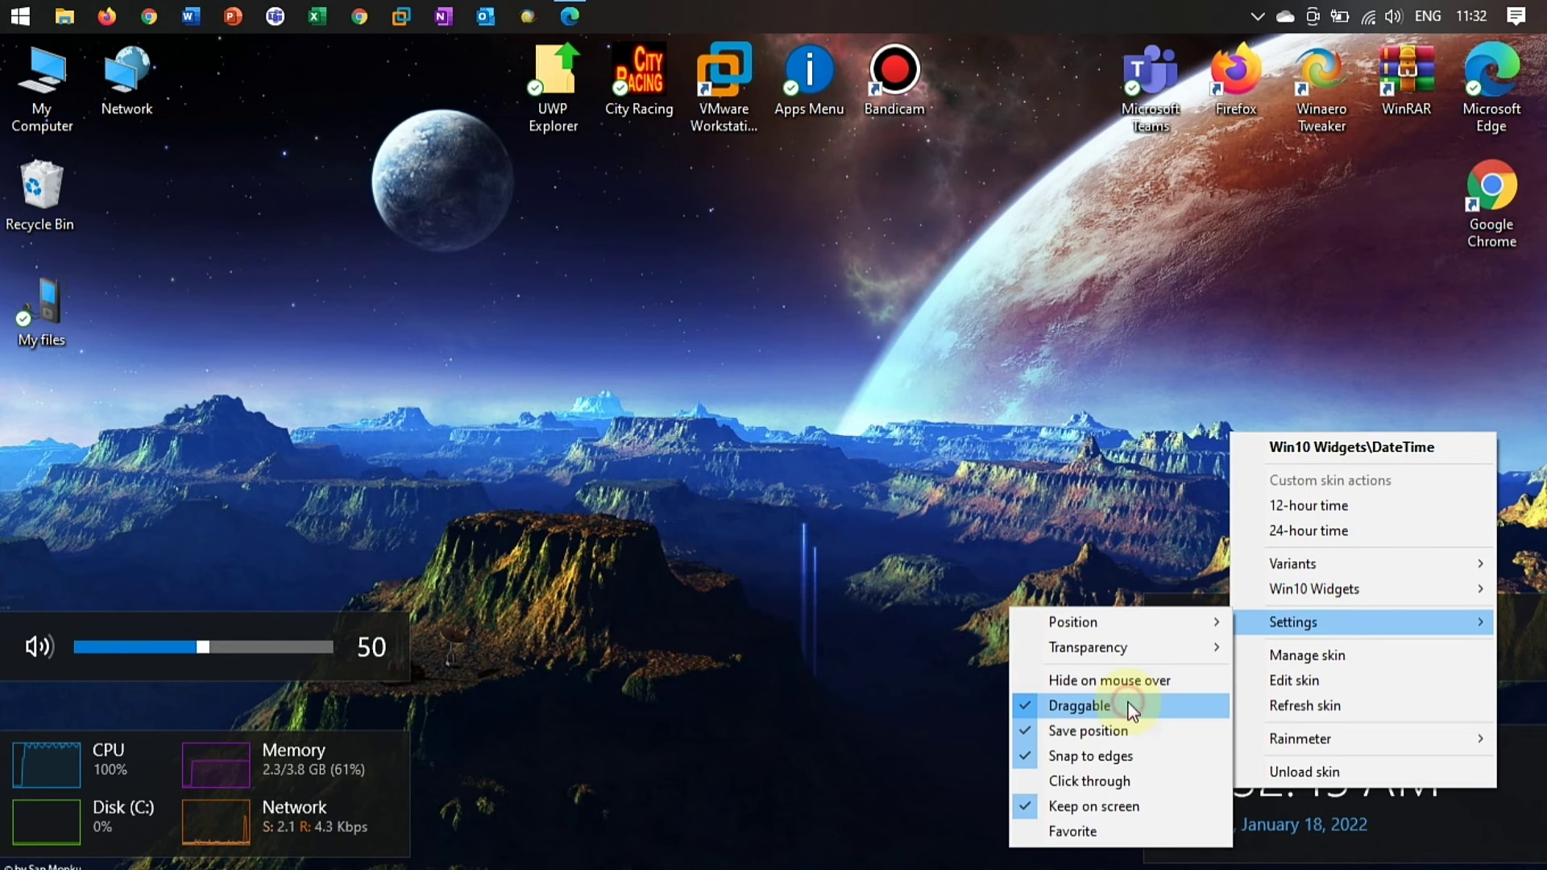
{"action": "left_click", "coordinate": [1131, 709]}
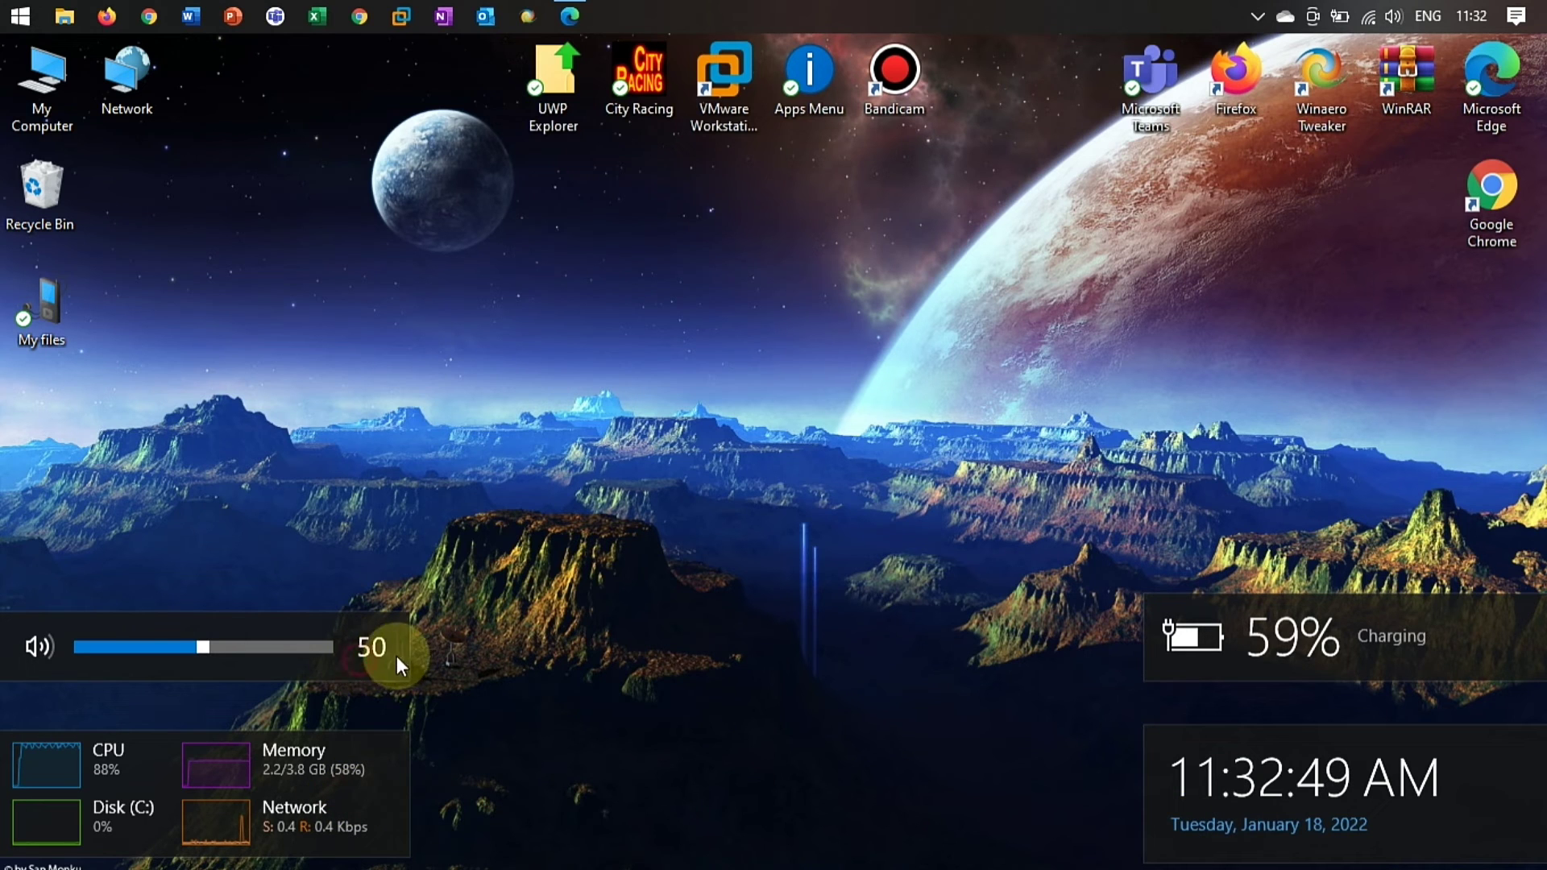
Set the system volume to 50 with the volume widget's slider.
{"action": "left_click_drag", "start_coordinate": [239, 645], "coordinate": [203, 646]}
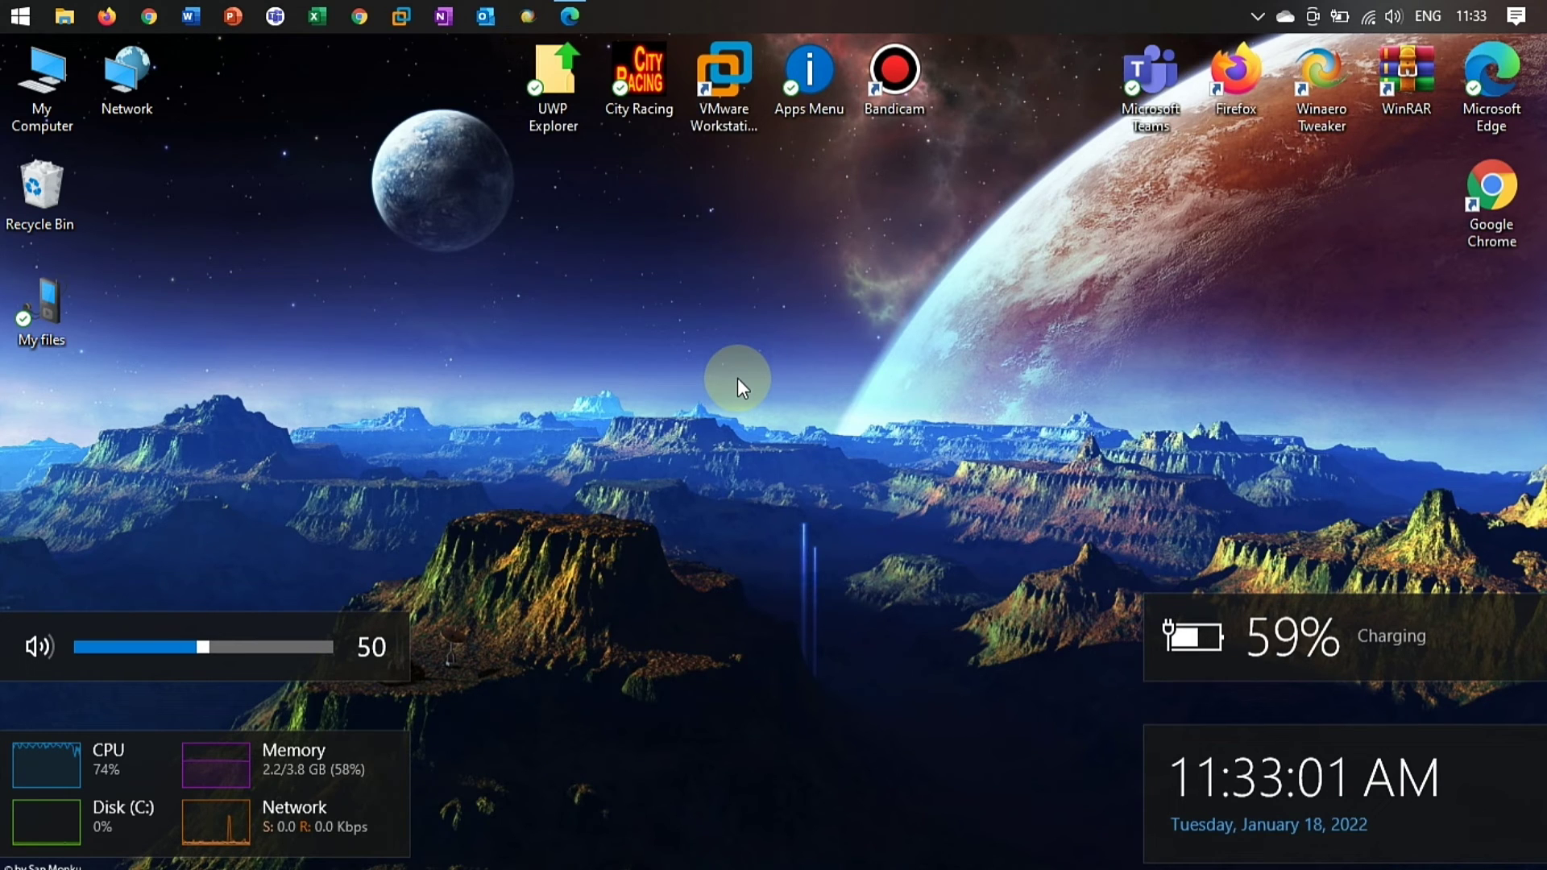
Open the Manage Rainmeter window and expand the Win10 Widgets and illustro skin folders to view their skins.
{"action": "left_click", "coordinate": [809, 77]}
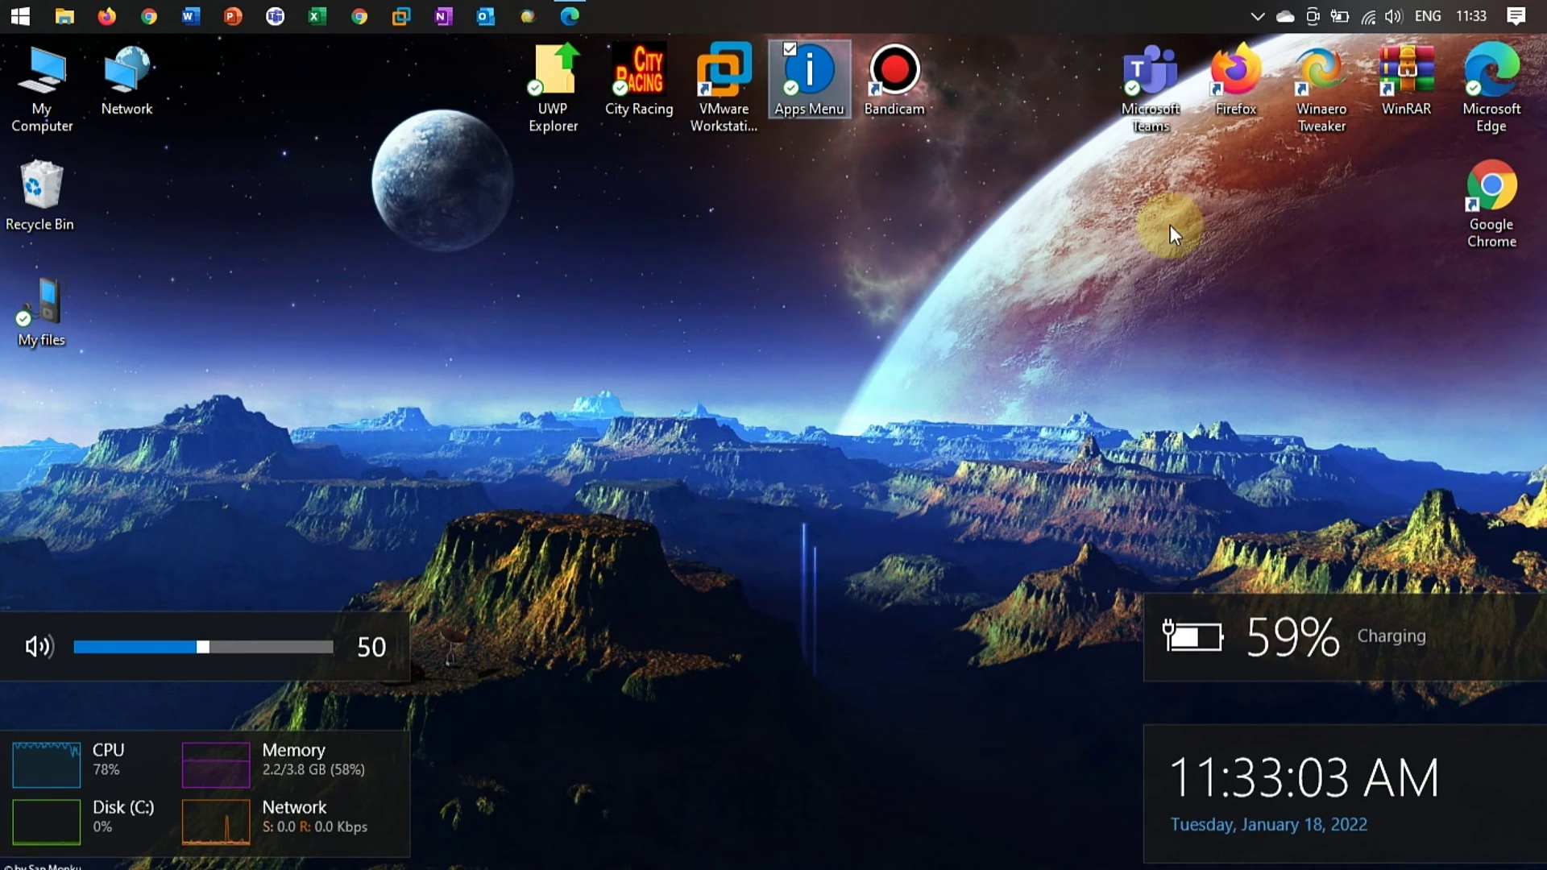
{"action": "left_click", "coordinate": [1255, 18]}
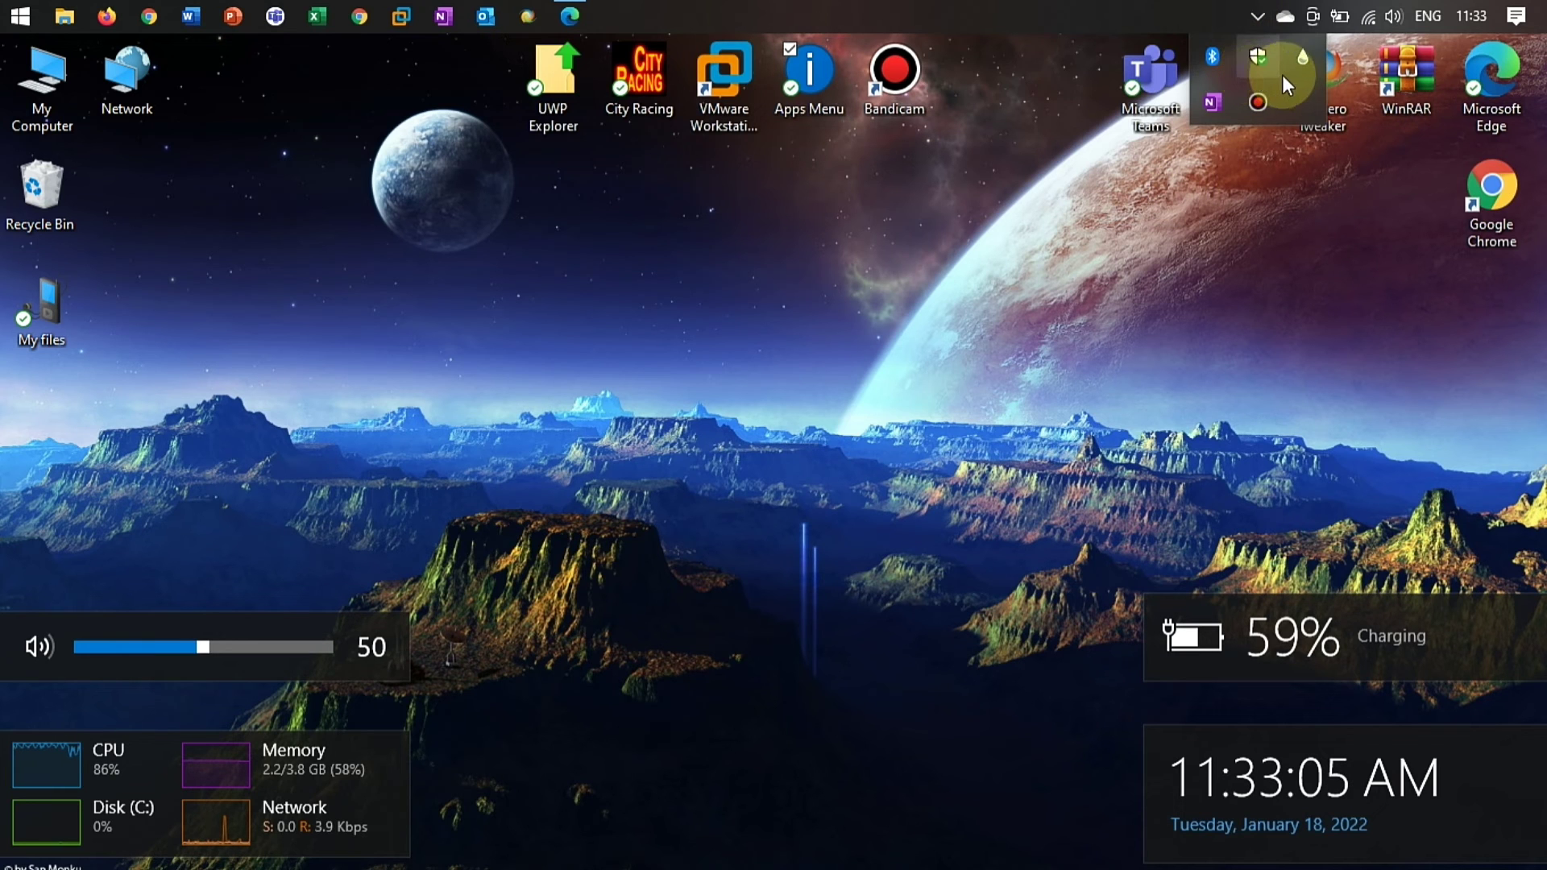
{"action": "double_click", "coordinate": [1283, 75]}
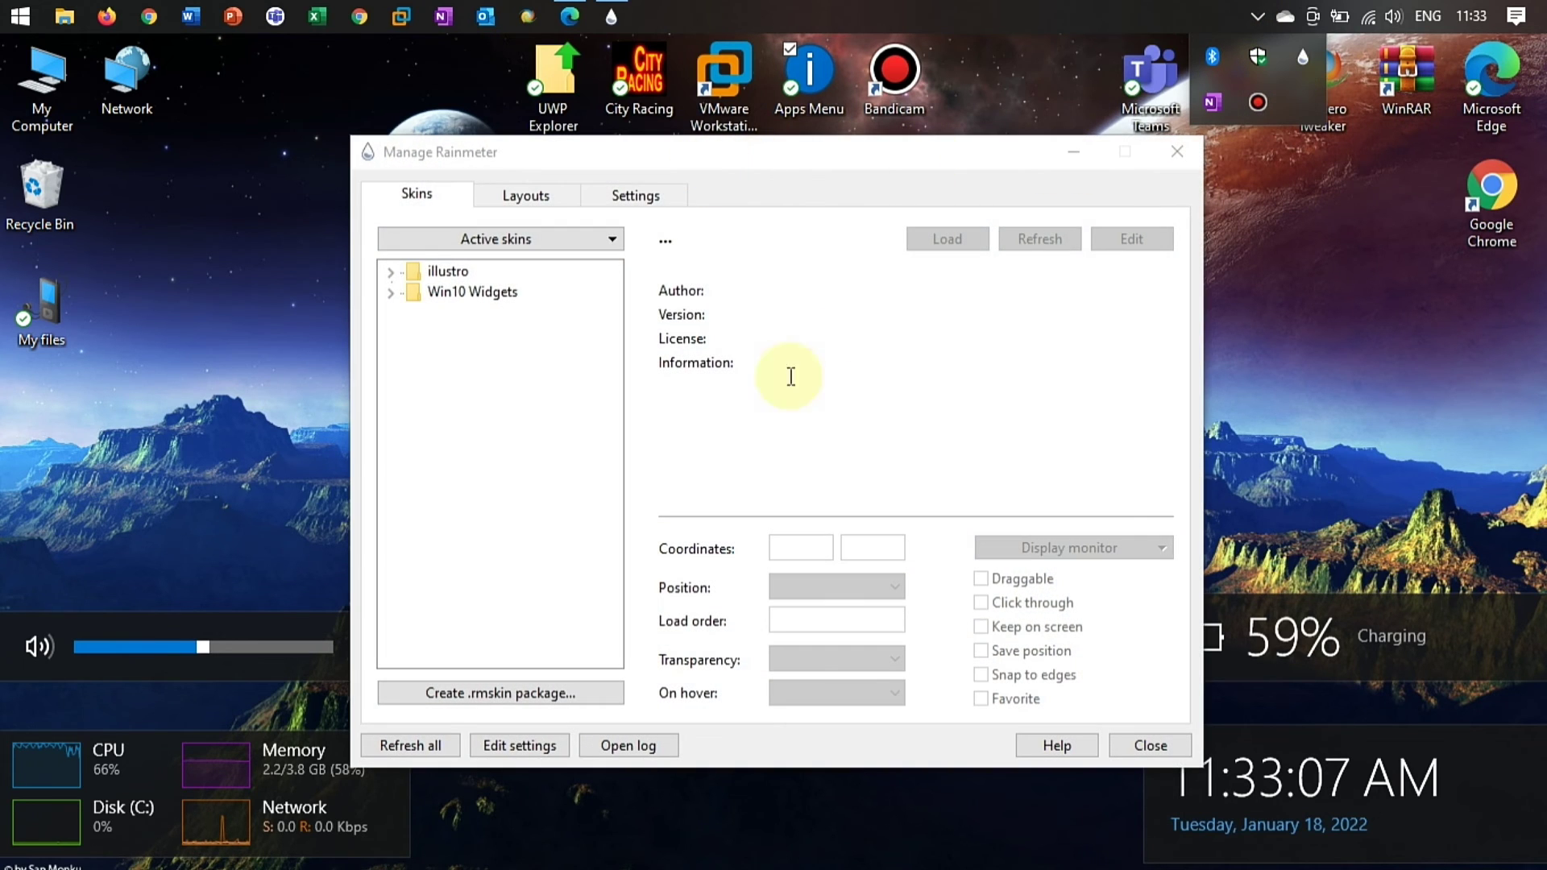
{"action": "left_click", "coordinate": [387, 297]}
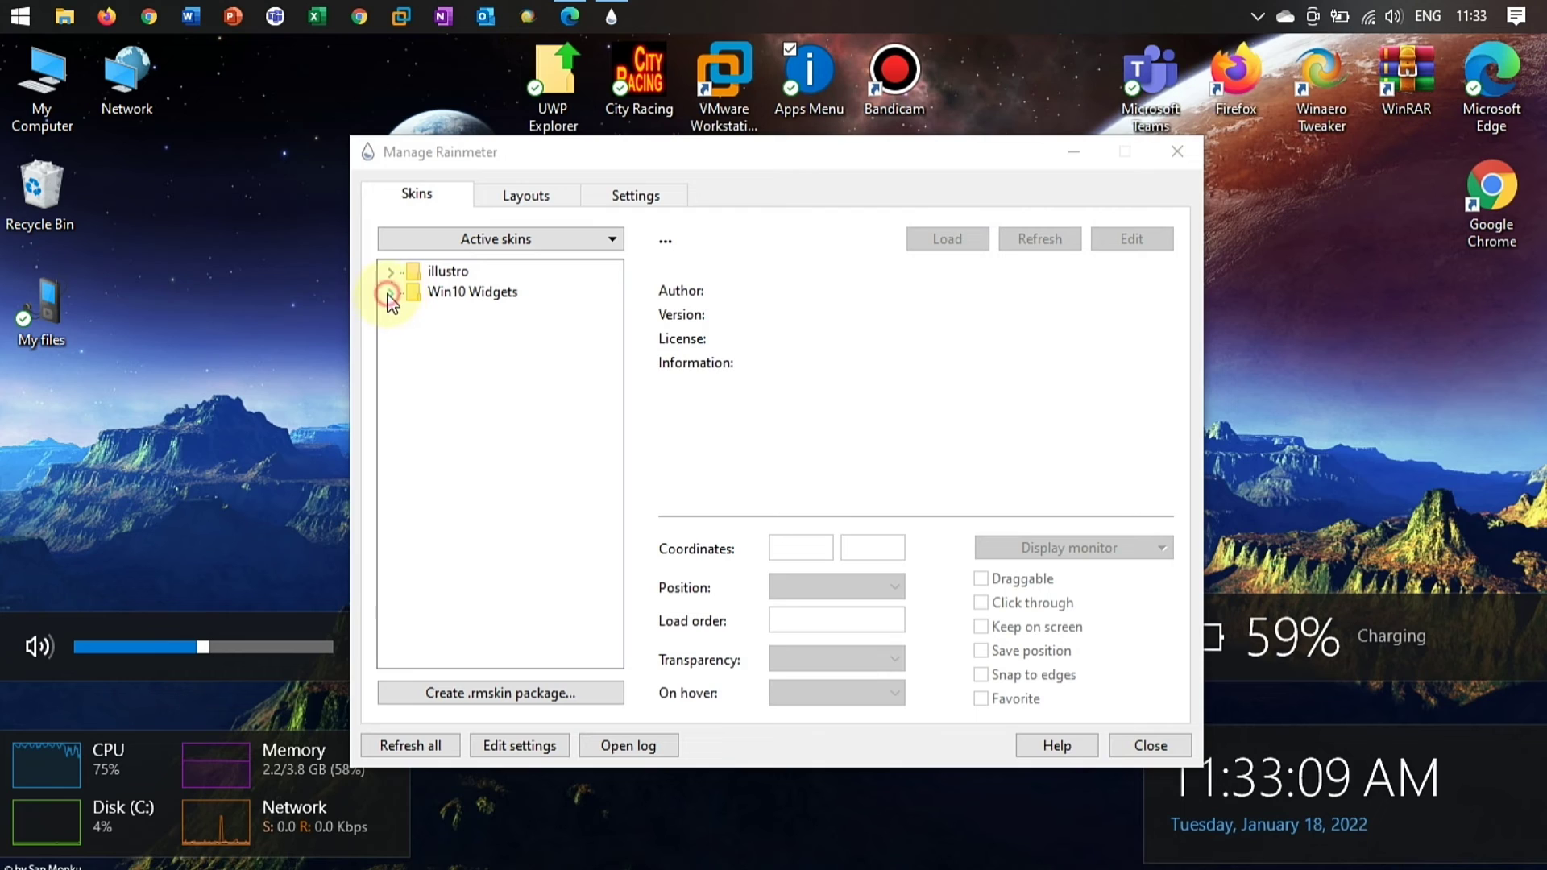
{"action": "left_click", "coordinate": [392, 272]}
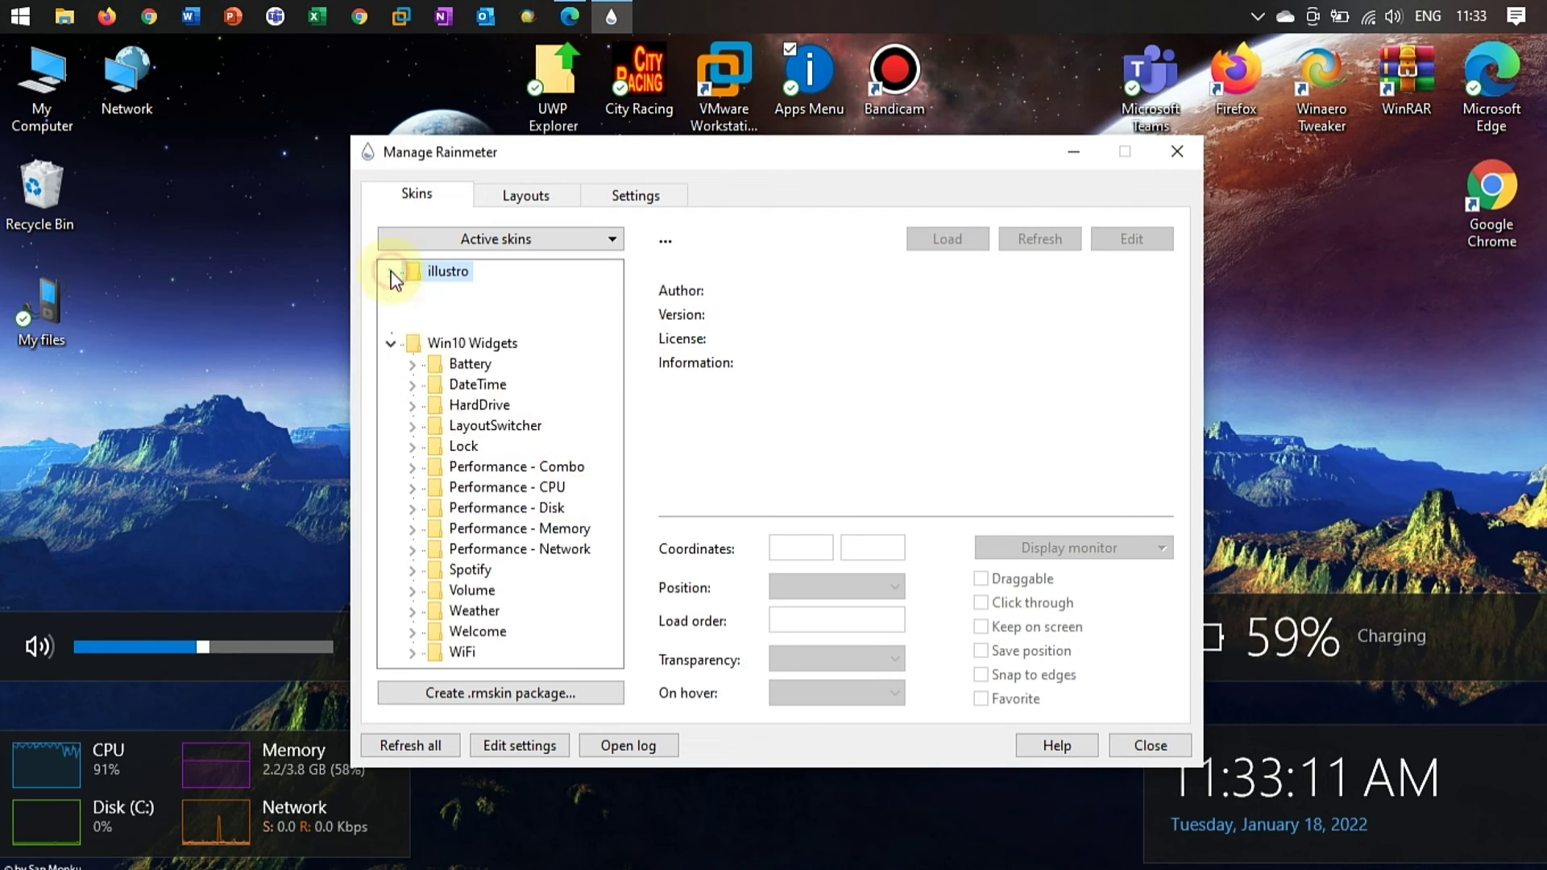
Examine Rainmeter's layout options and general settings, and return to the list of skins.
{"action": "left_click", "coordinate": [513, 209]}
{"action": "left_click", "coordinate": [612, 191]}
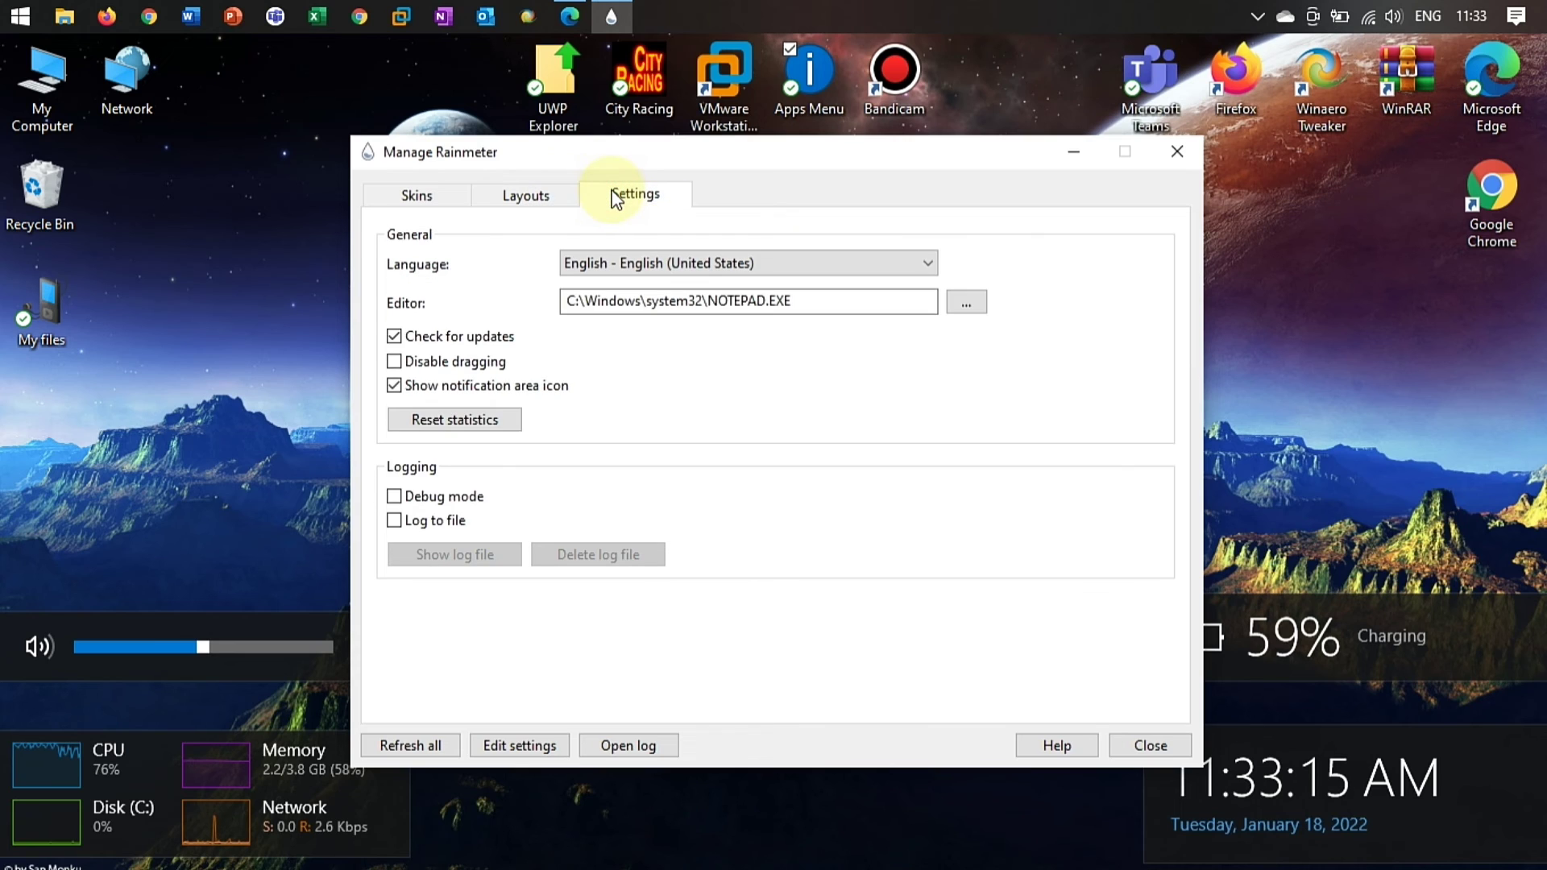
{"action": "left_click", "coordinate": [401, 193]}
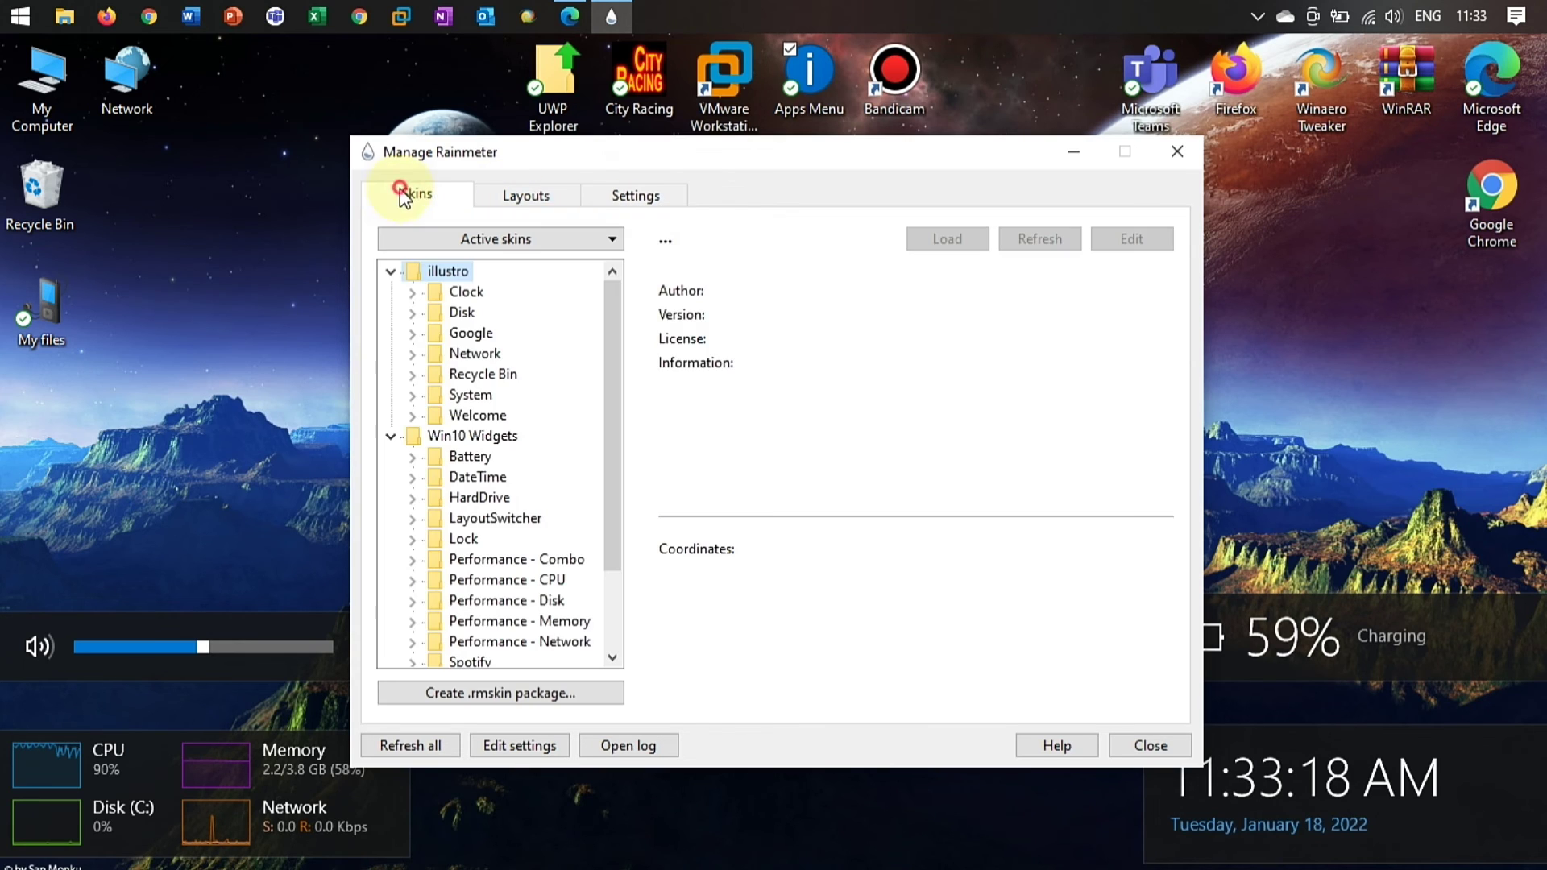
Collapse the Win10 Widgets and illustro skin folders and close the Manage Rainmeter window.
{"action": "left_click", "coordinate": [391, 436]}
{"action": "left_click", "coordinate": [390, 272]}
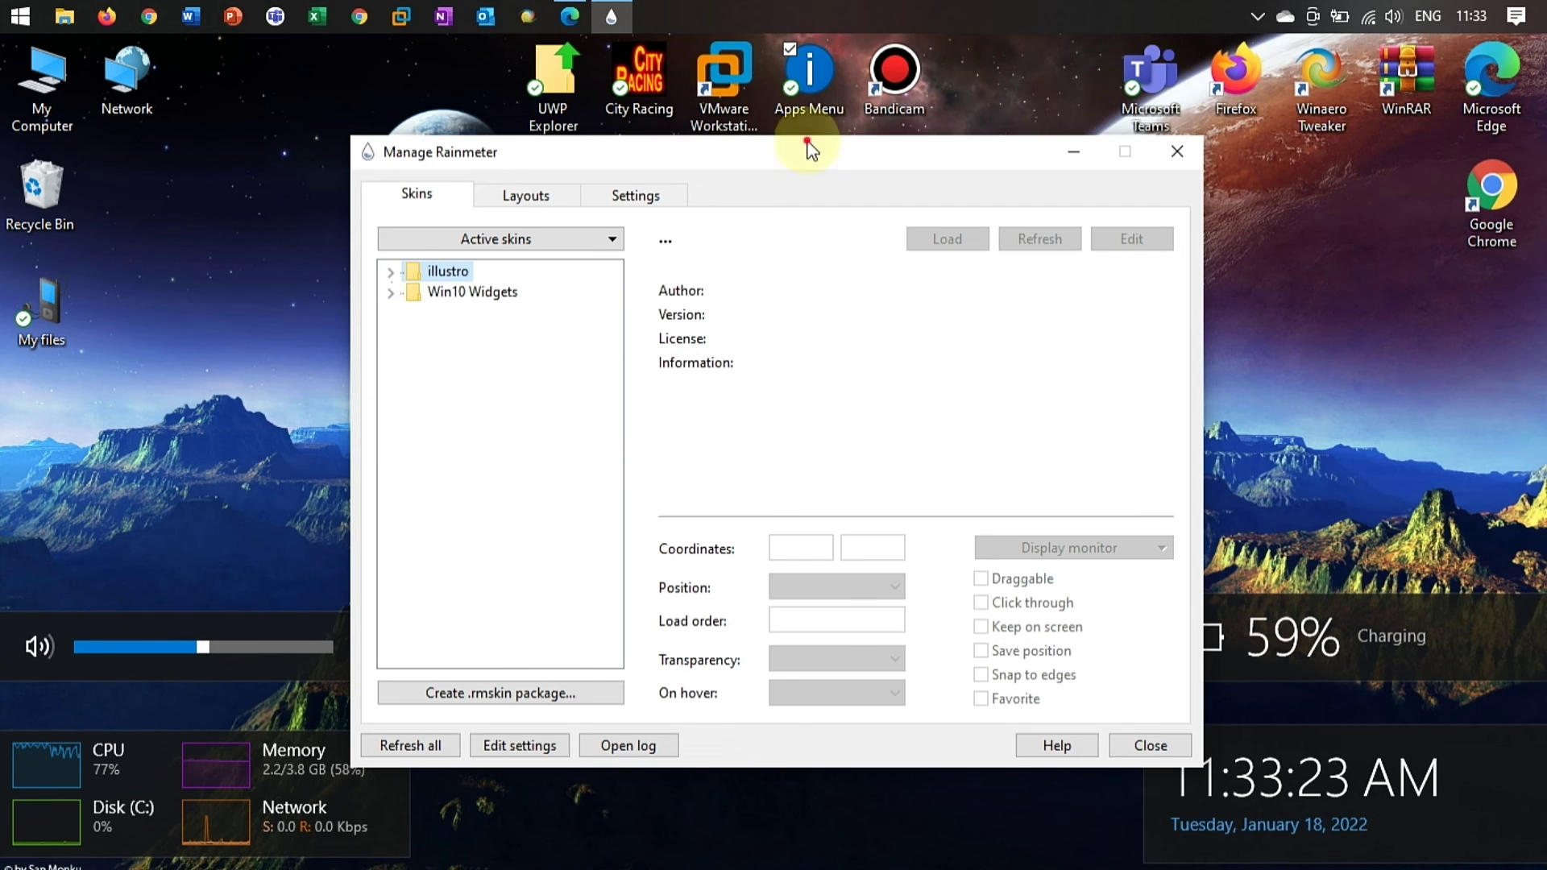
{"action": "left_click_drag", "start_coordinate": [739, 148], "coordinate": [772, 250]}
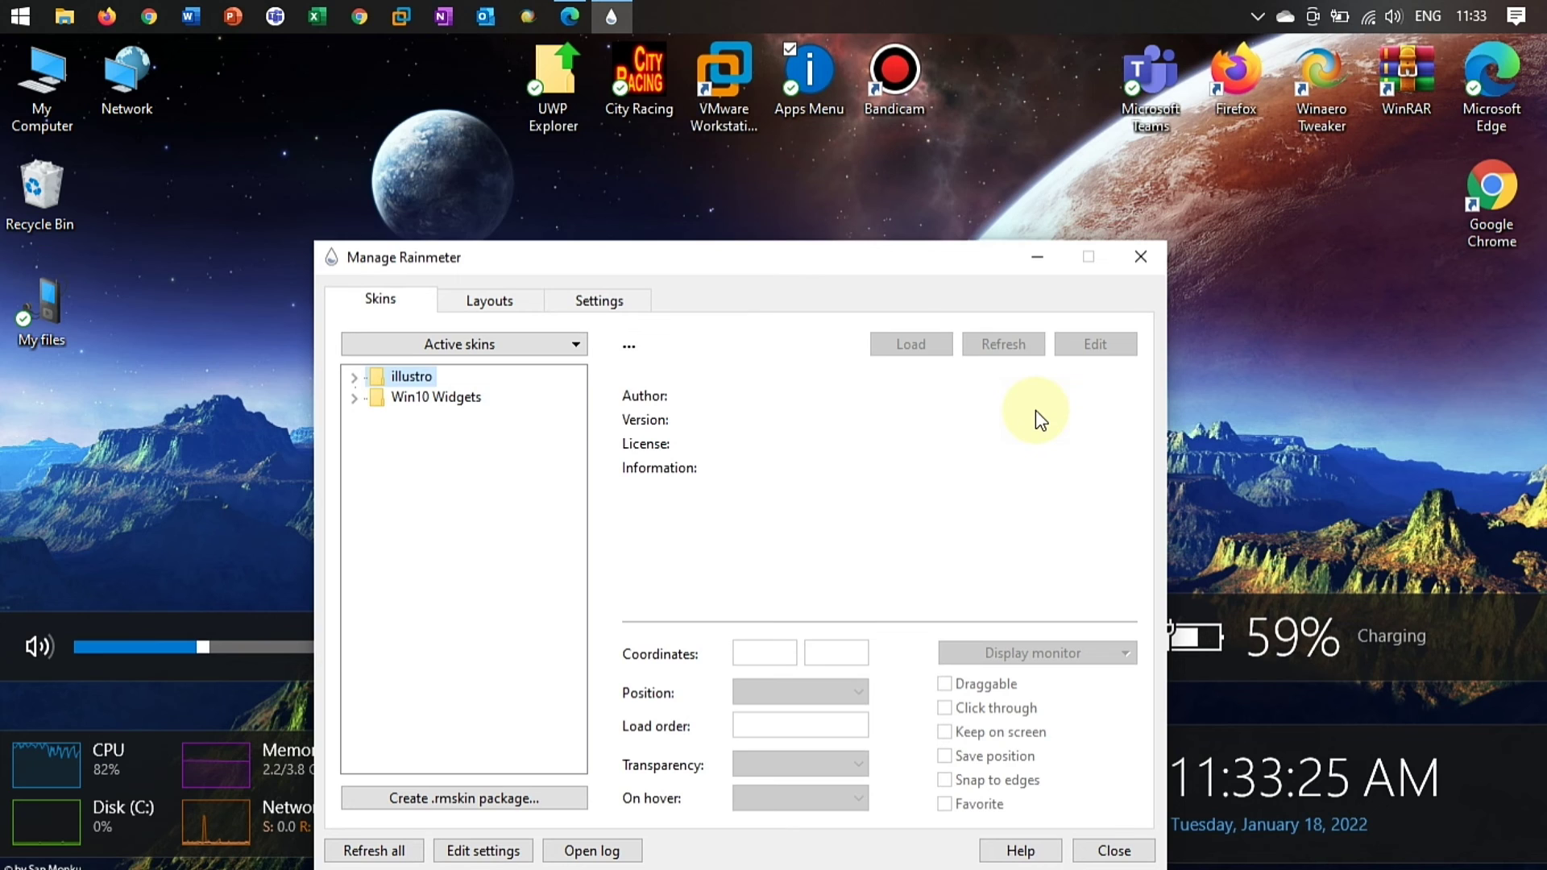
{"action": "left_click", "coordinate": [1158, 246]}
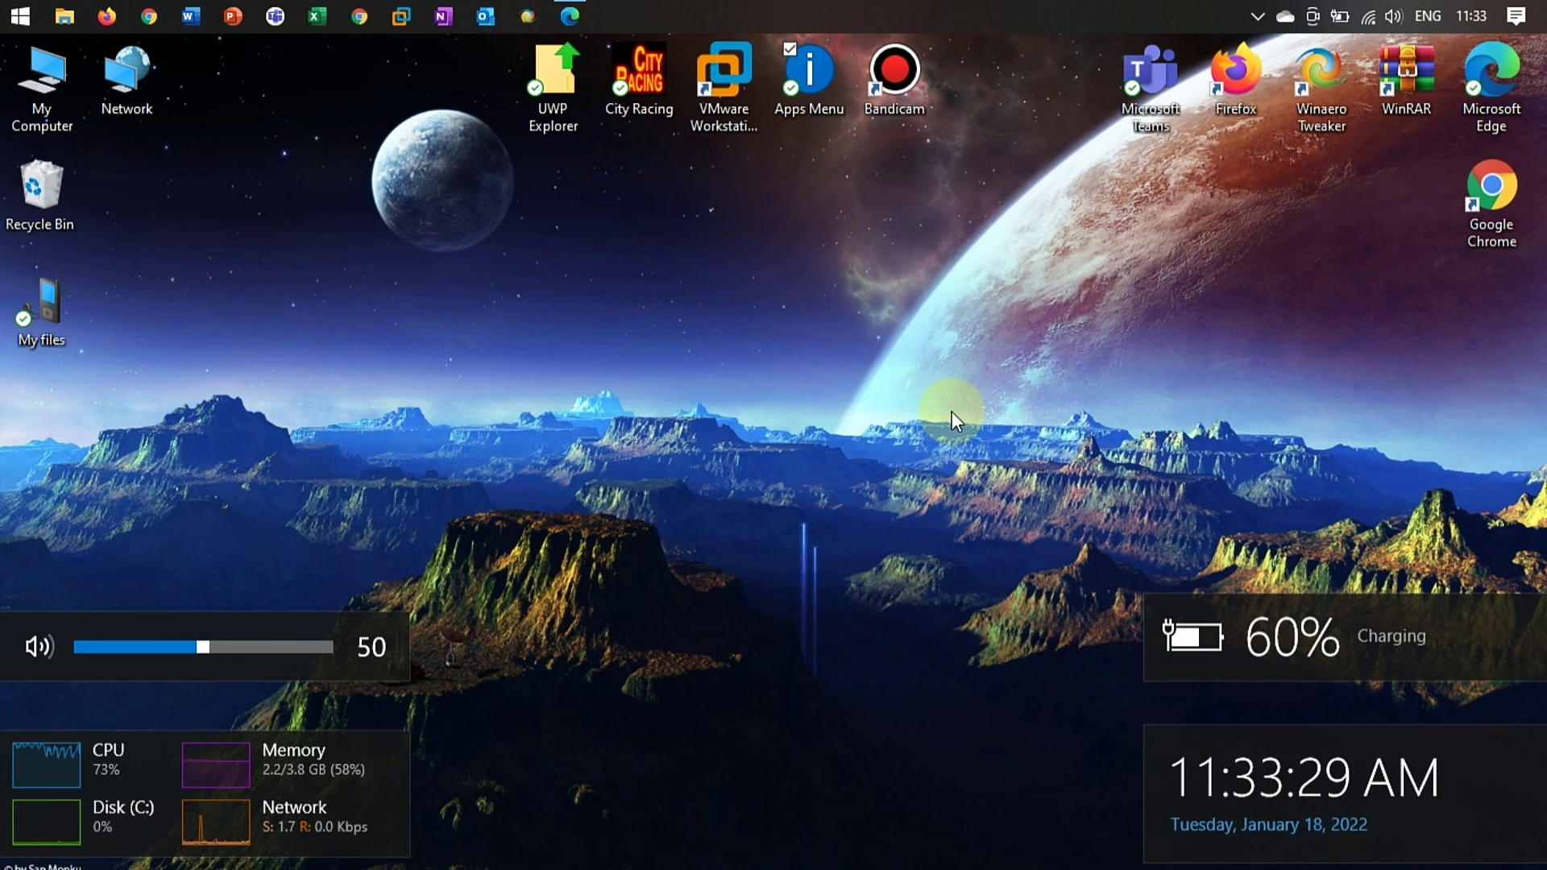